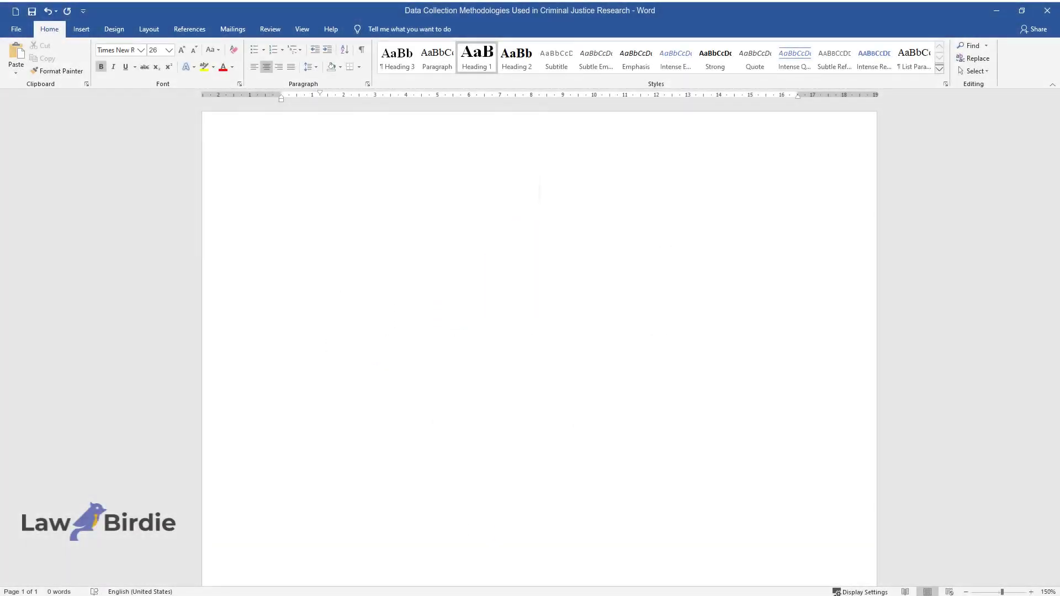
Step: Type the heading 'Data Collection Methodologies Used in Criminal Justice Research' as the bold centred title
type("Data Collection Methodologi")
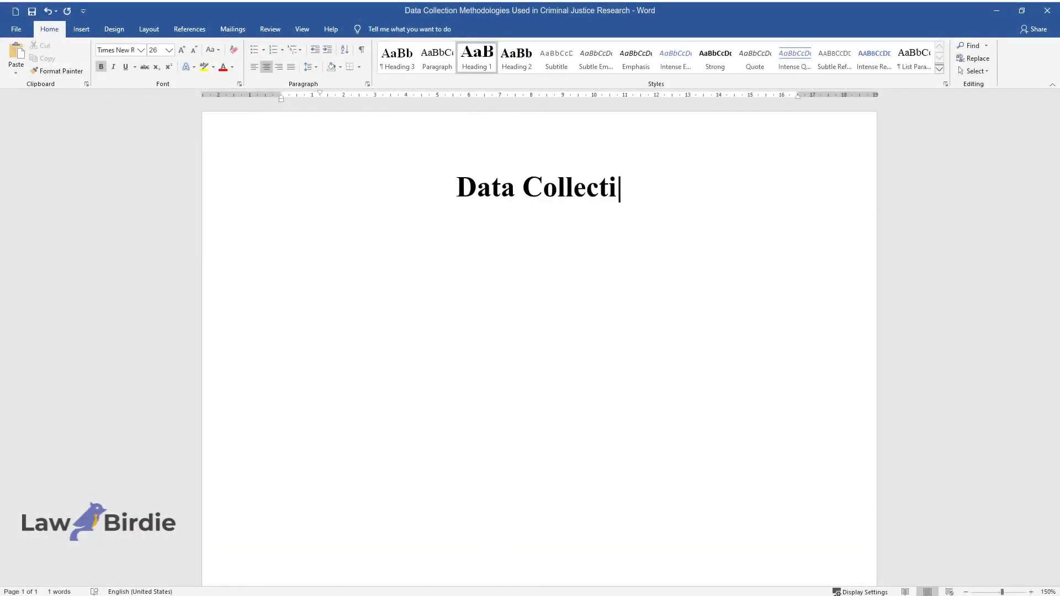
type("es Used in Criminal Justice")
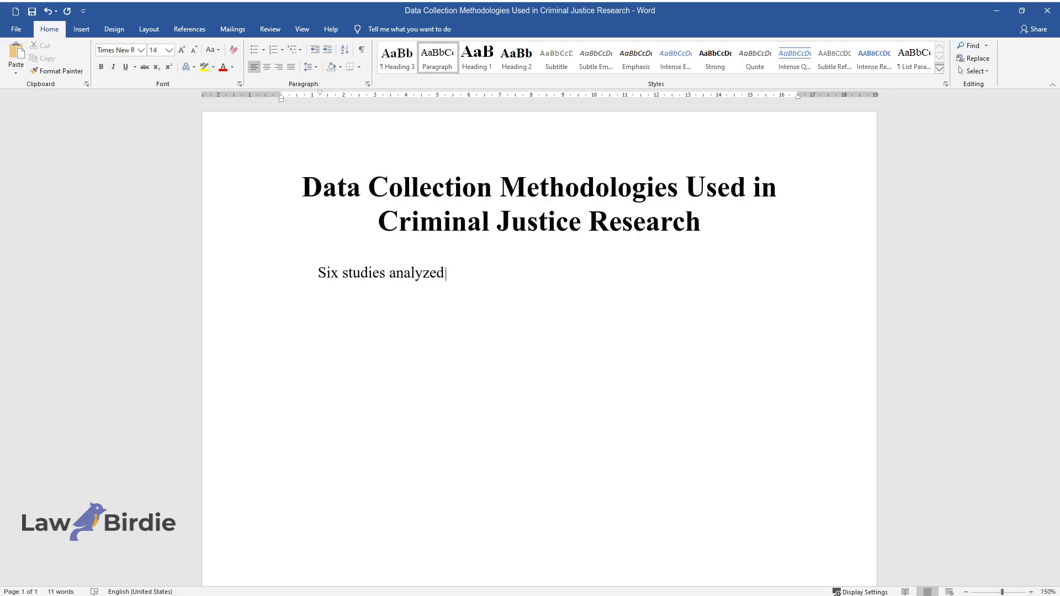
Step: Write the opening paragraph on the six studies' three methodology types, ending 'combine the patterns listed above.'
type("s research have used thre")
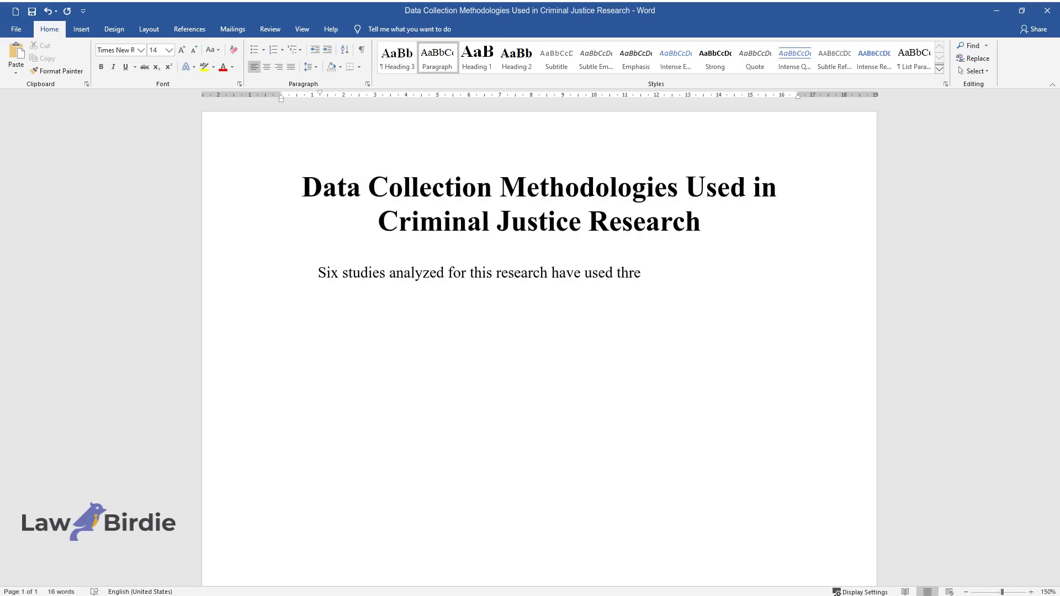
type("e main types of methodologies, in")
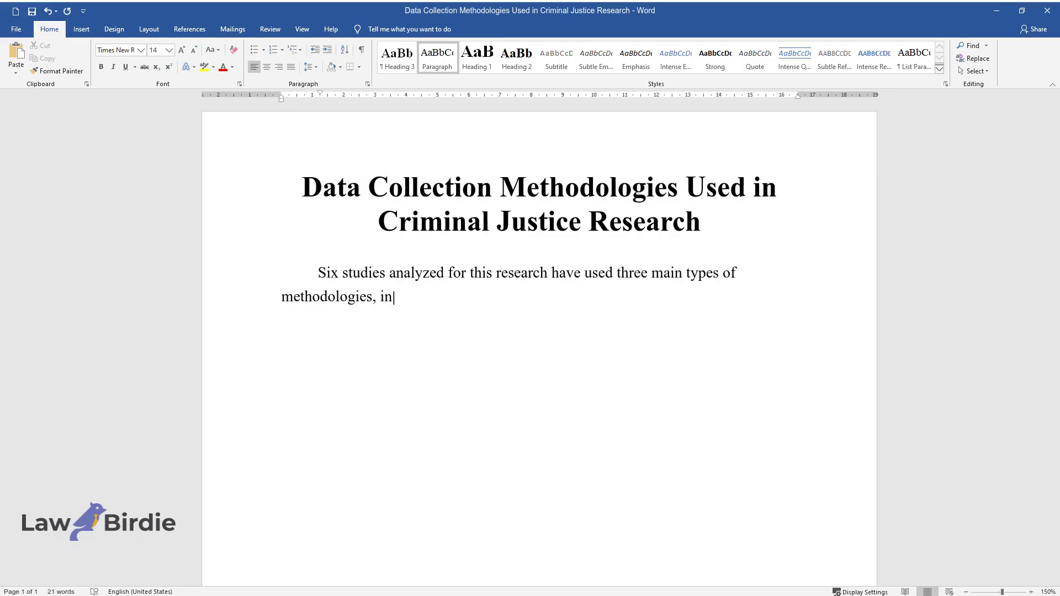
type("cluding qualitative, quantitative,")
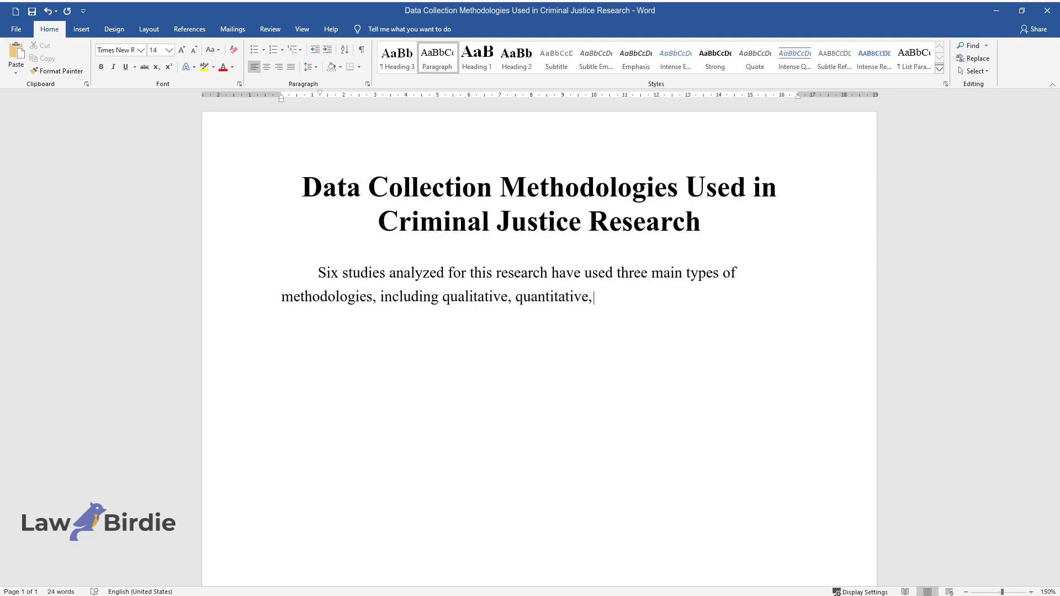
type(" and mixed methods. Based on the")
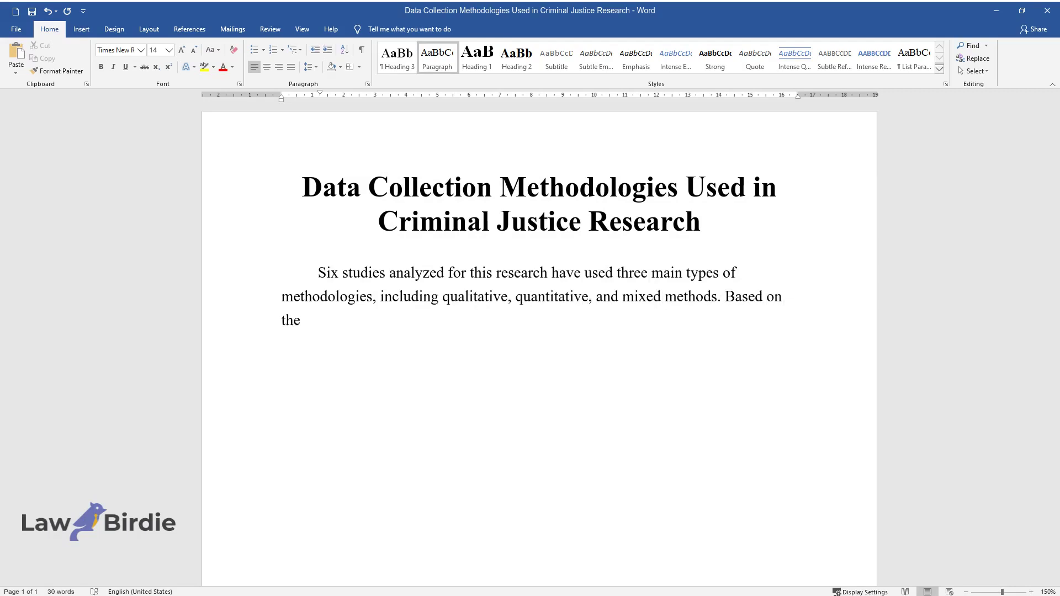
type(" methodology used in the study, th")
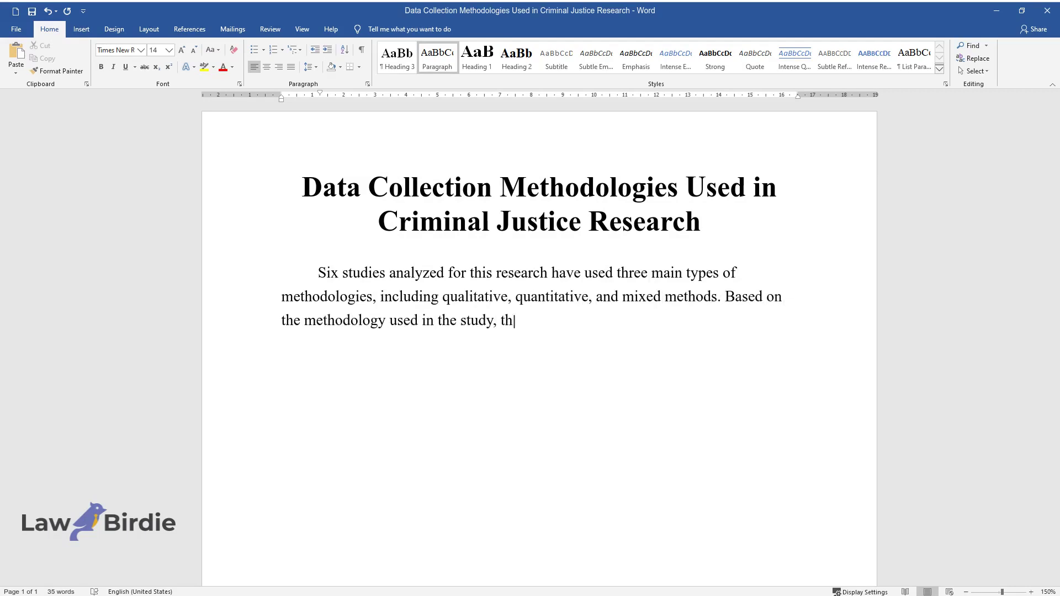
type("e types and patterns of data coll")
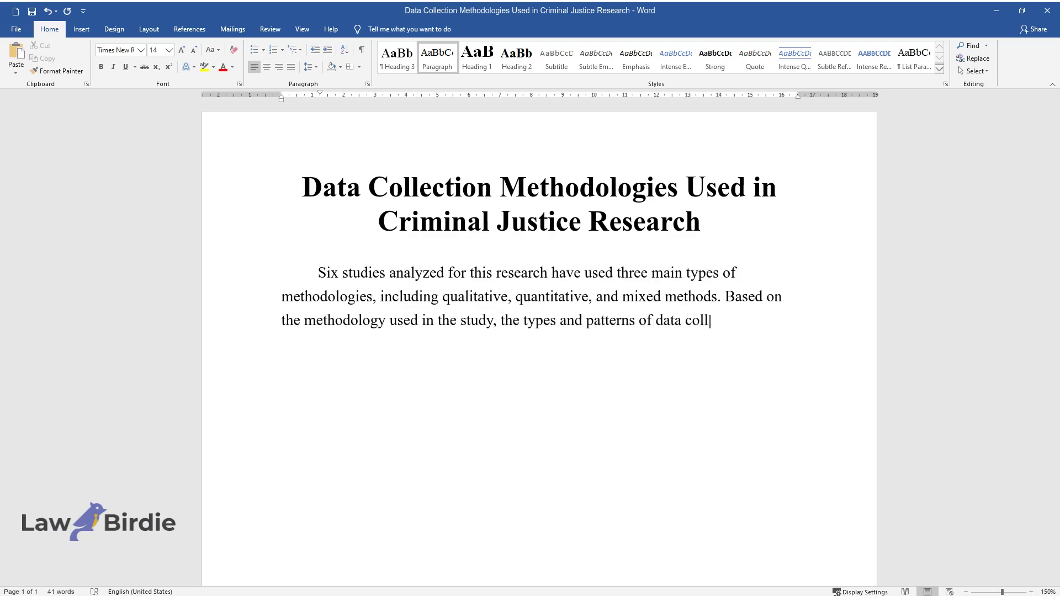
type("ection have also varied. Quantita")
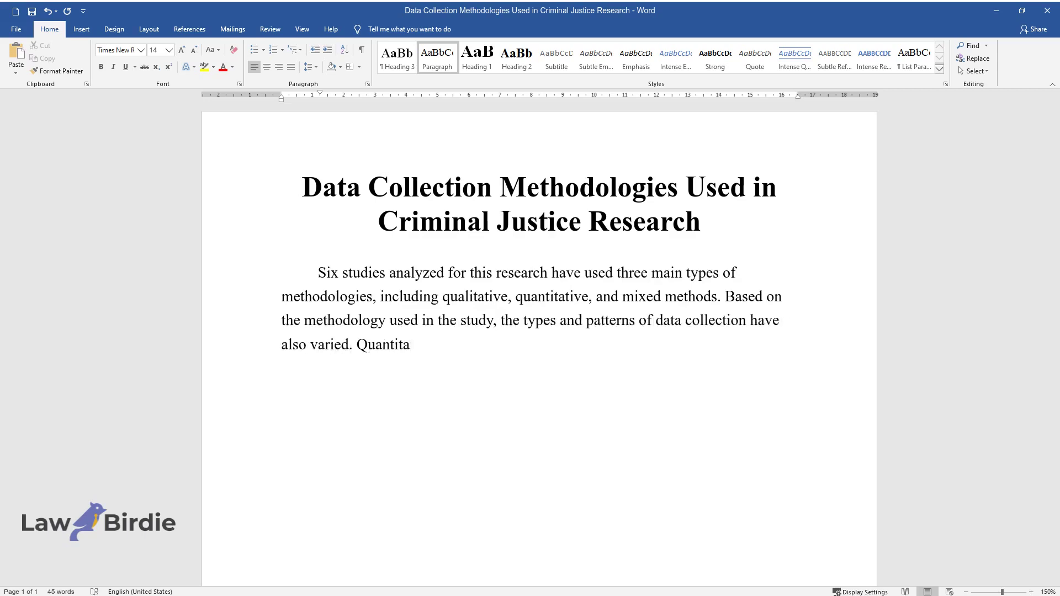
type("tive studies conducted by Feigenbe")
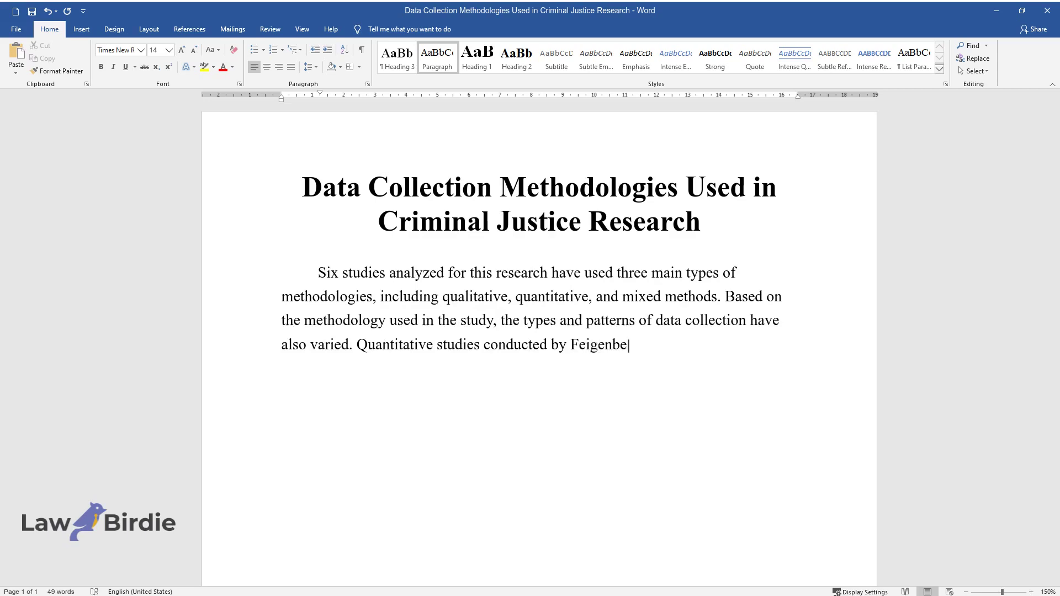
type("rg & Miller and Sartor have applied methods such as questi")
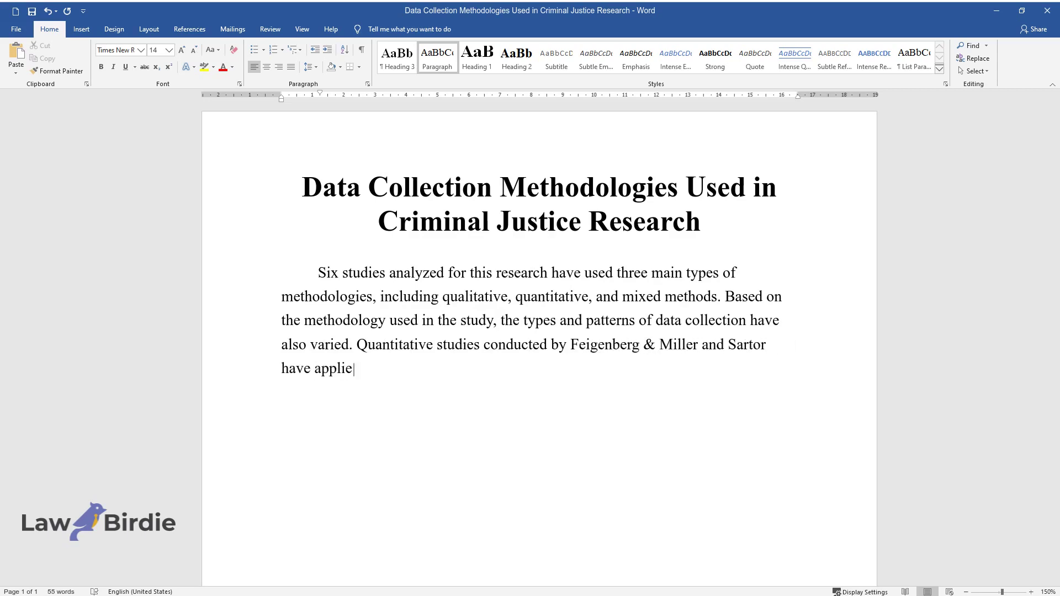
type("onnaires,")
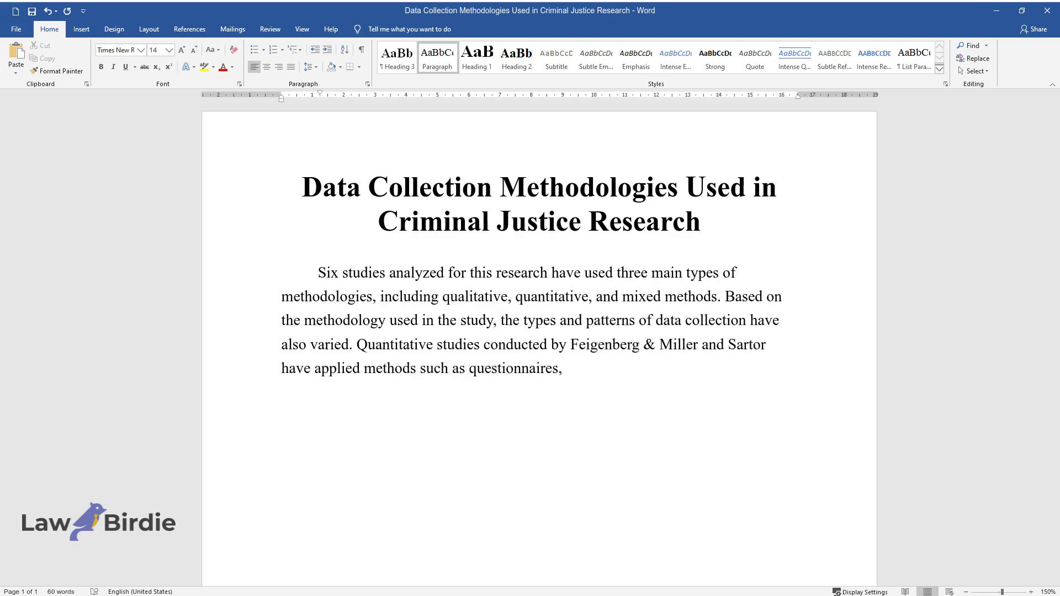
type(" surveys, and documents and recor")
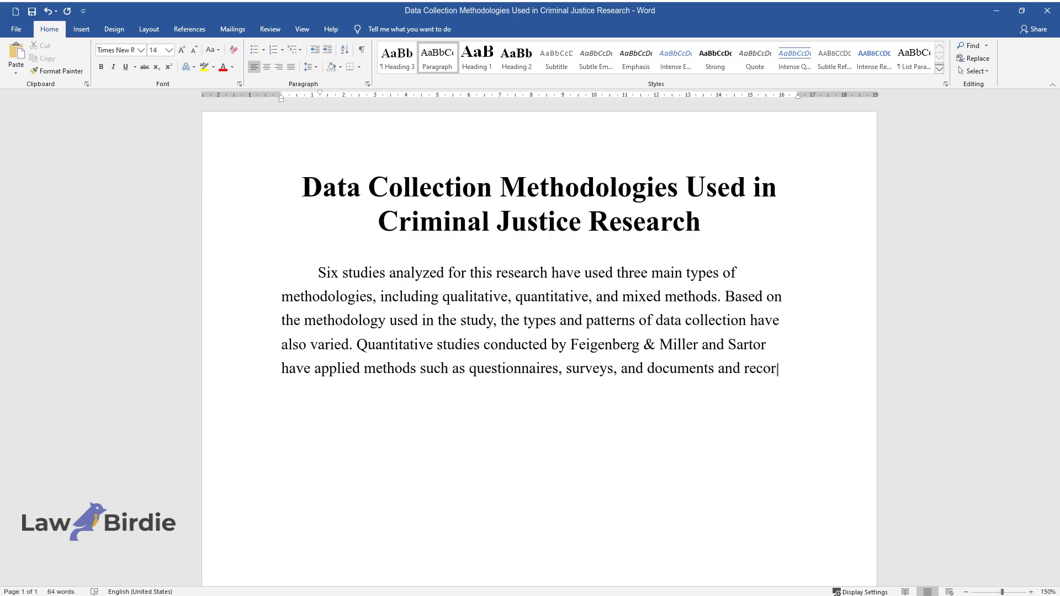
type("ds to gather and analyze data. In ")
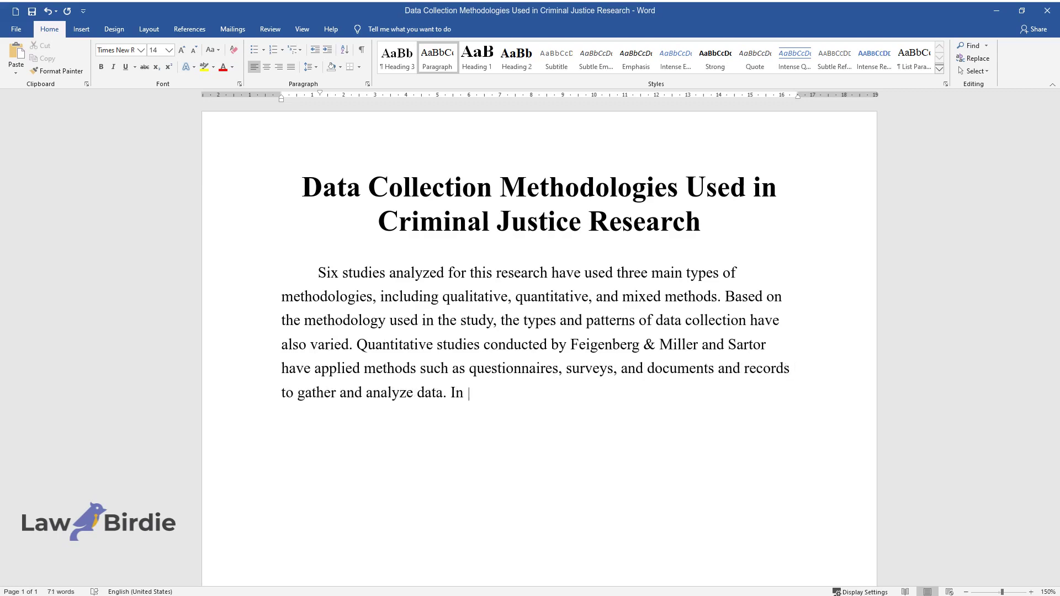
type("turn, qualitative studies conduct")
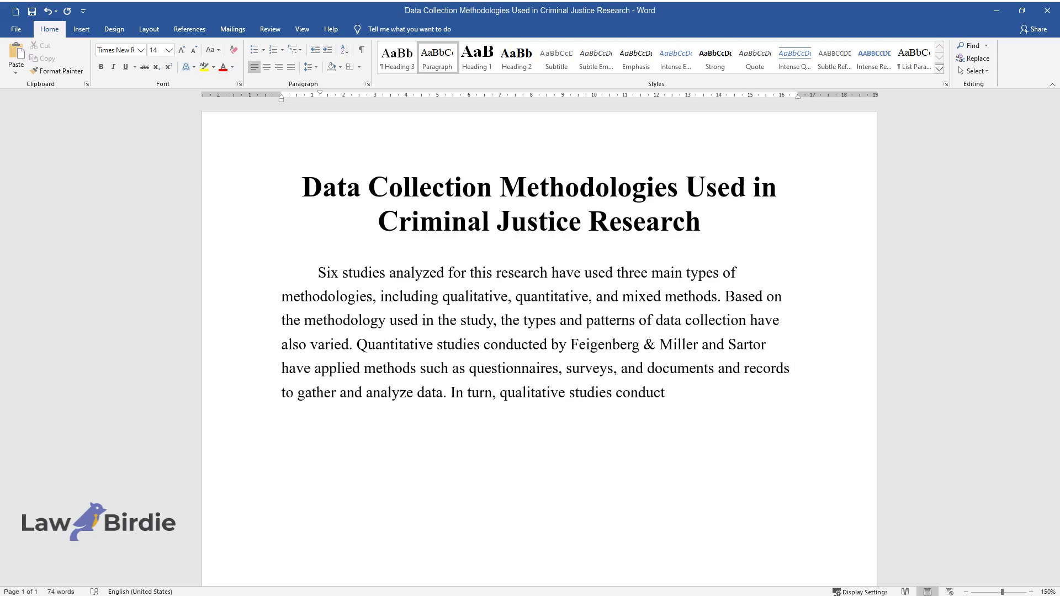
type("ed by Copes et al. and Manwaring ")
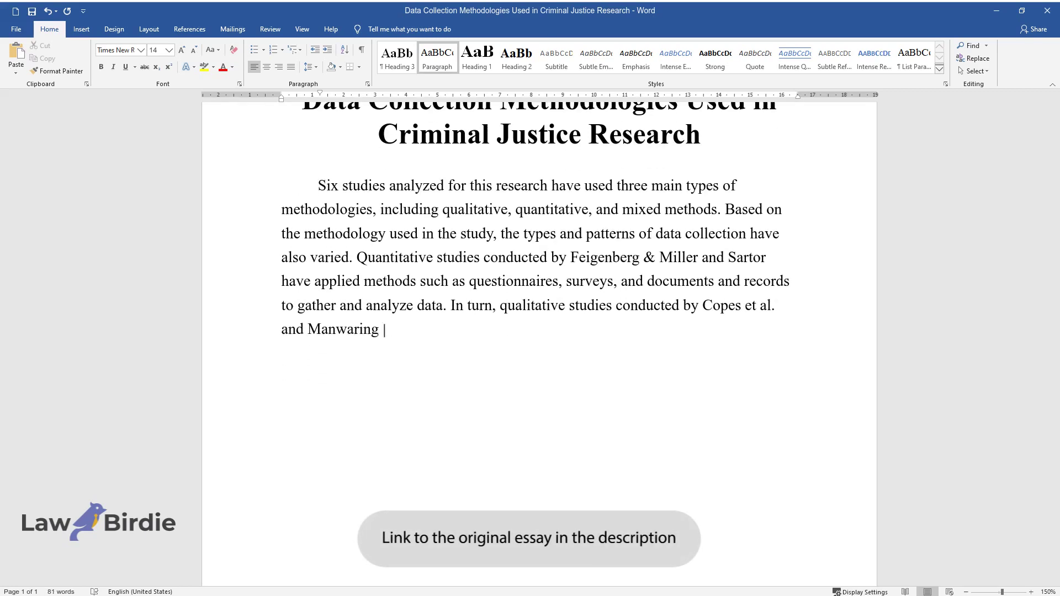
type("used interviews, focus groups, obs")
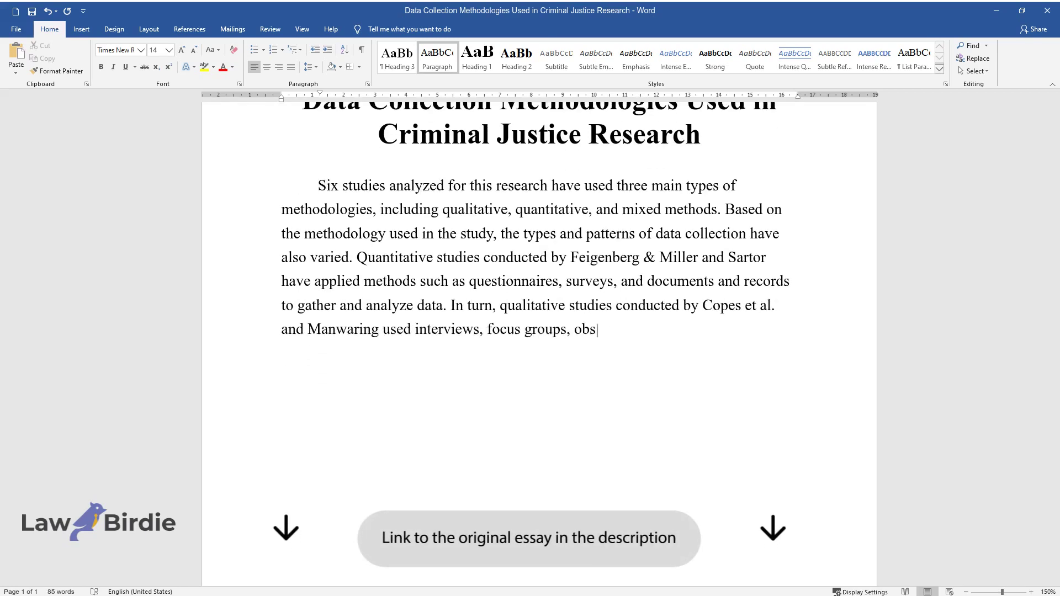
type("ervations, and oral histories as")
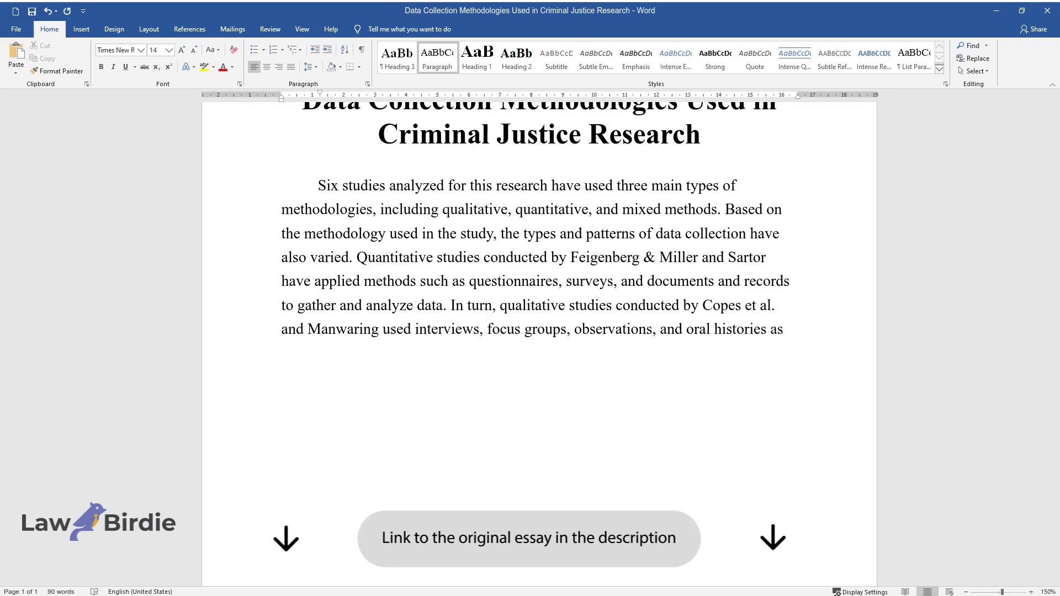
type(" their main sources of data collec")
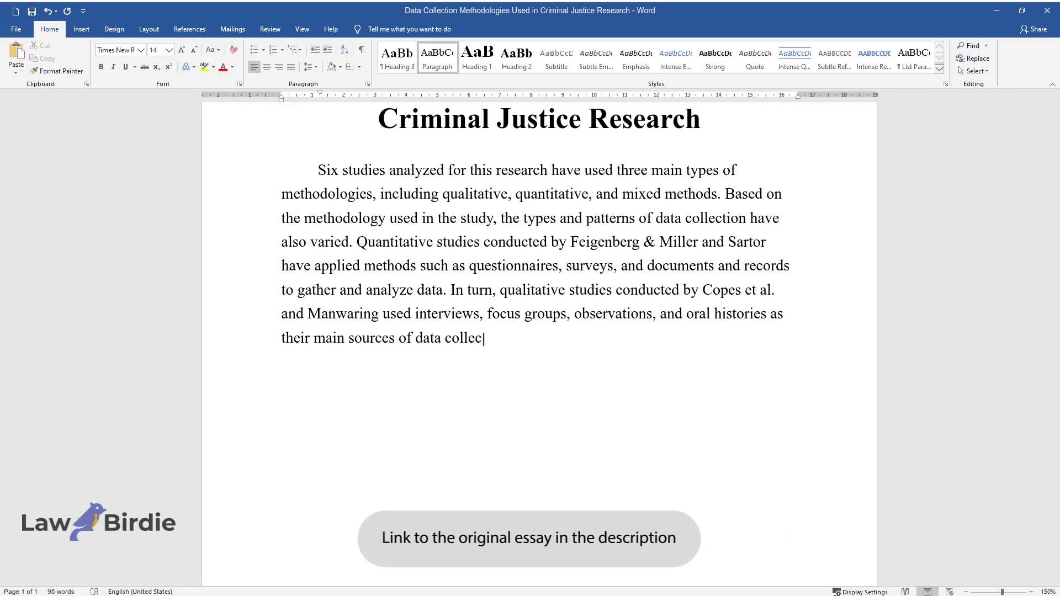
type("tion. Finally, mixed-method studi")
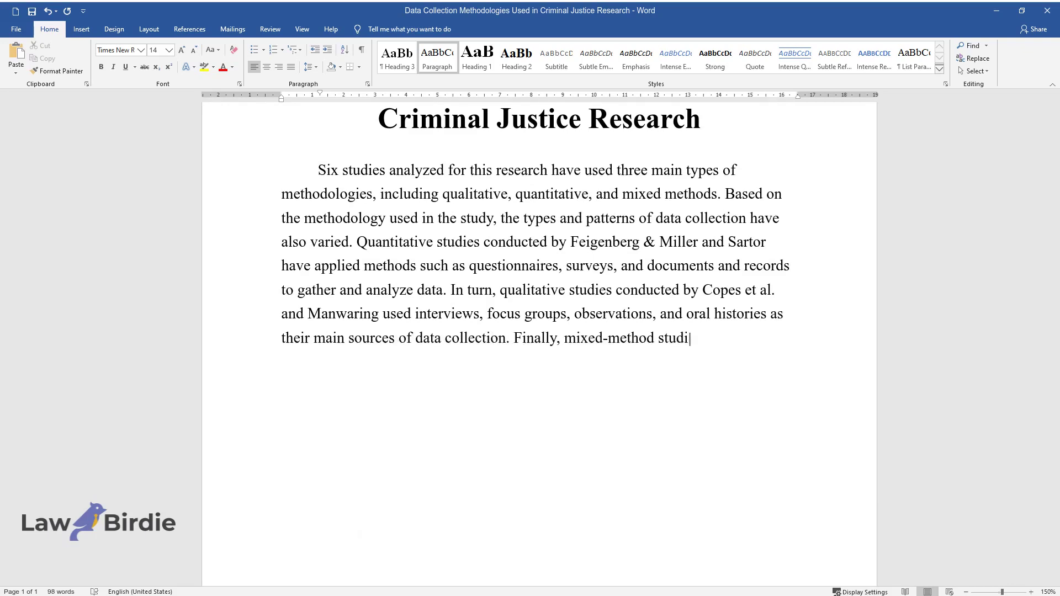
type("es, such as Copenhaver & Tewksbury")
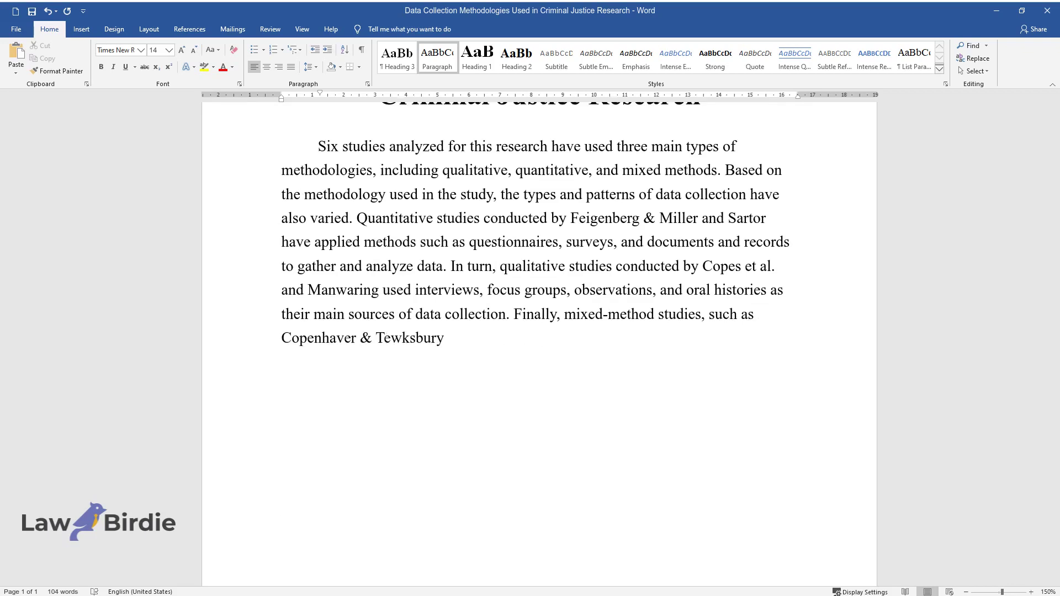
type(" and Moak et al. are based on con")
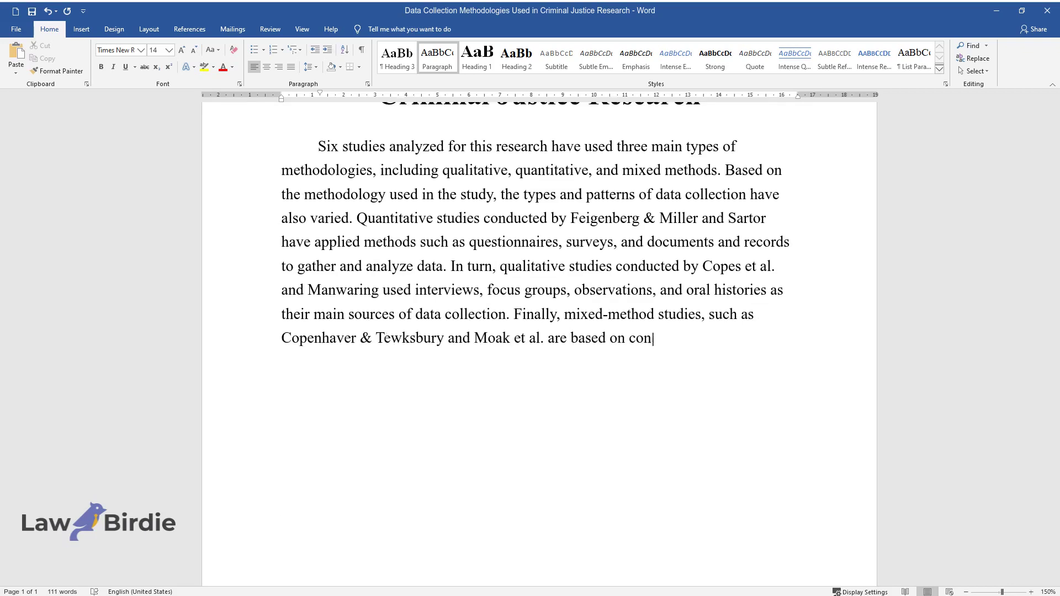
type("current and sequential types of da")
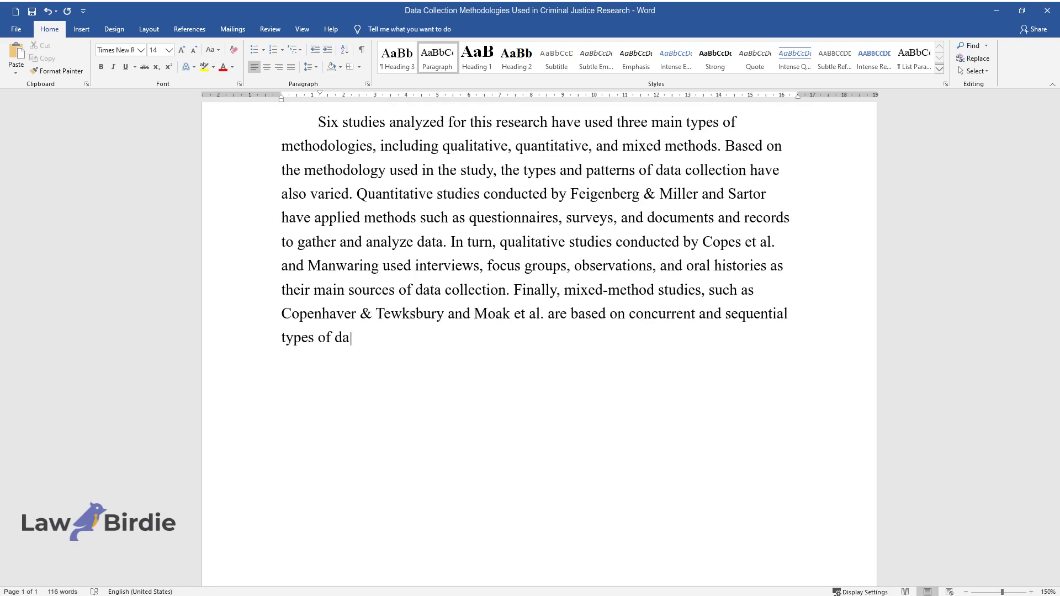
type("ta collection and combine the pat")
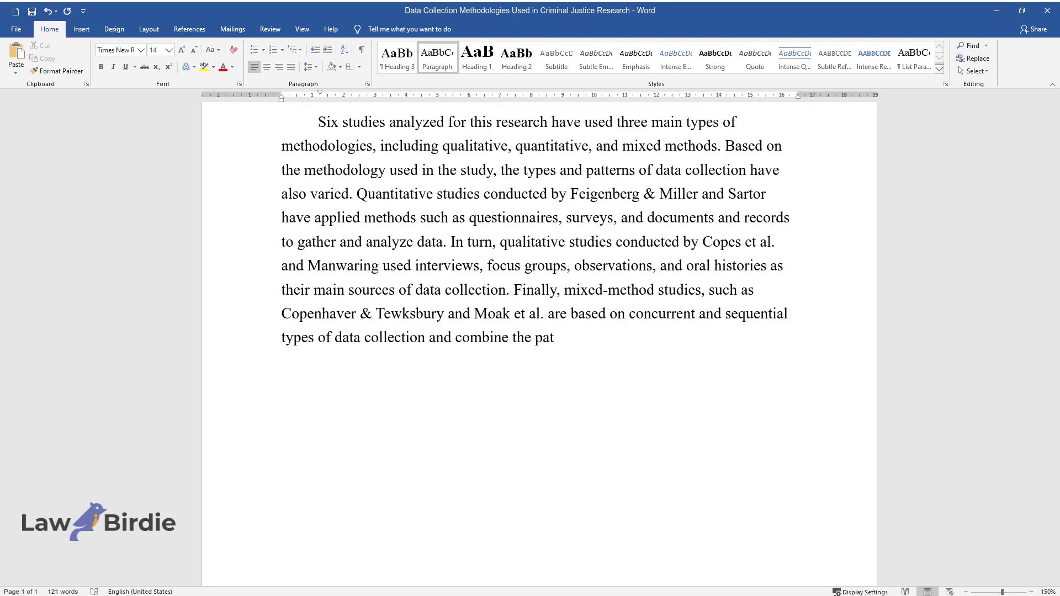
type("terns listed above.")
key("Return")
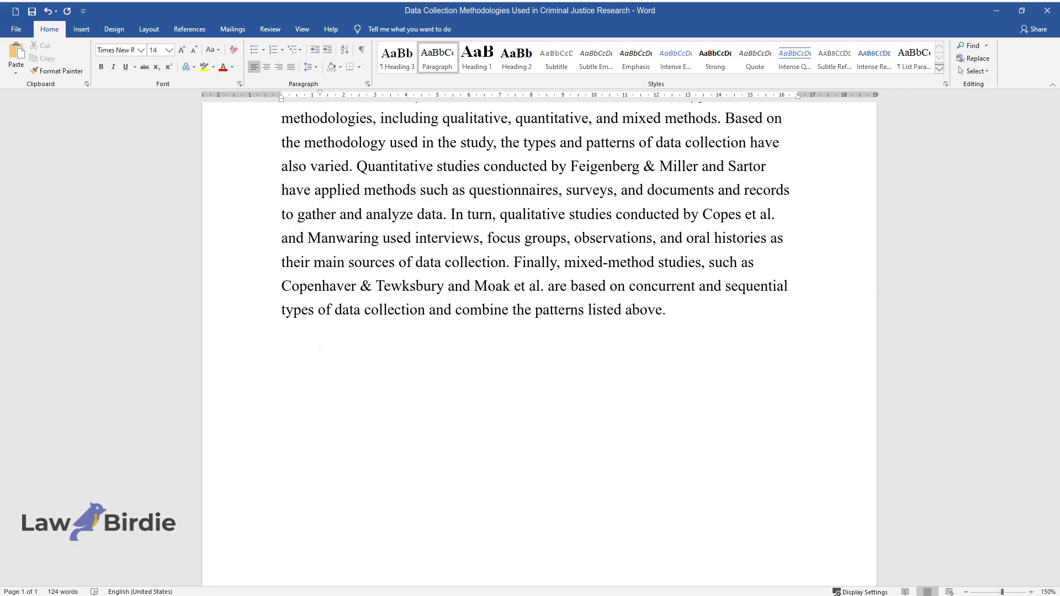
Step: Write the paragraph on surveys, interviews, focus groups and experiments, ending 'policies and practices.'
type("There are several data colle")
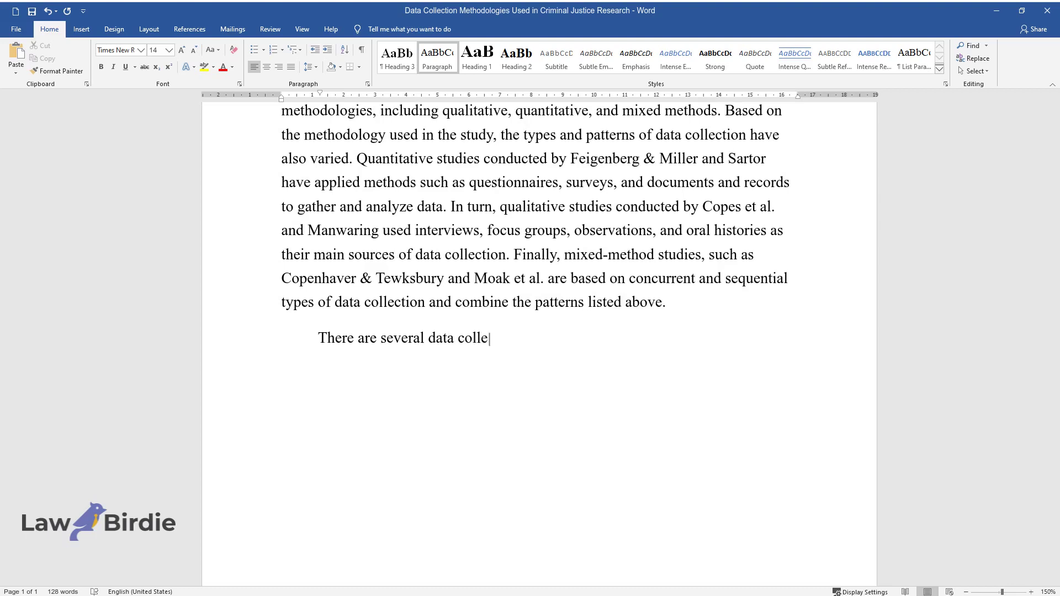
type("ction types used in my area of st")
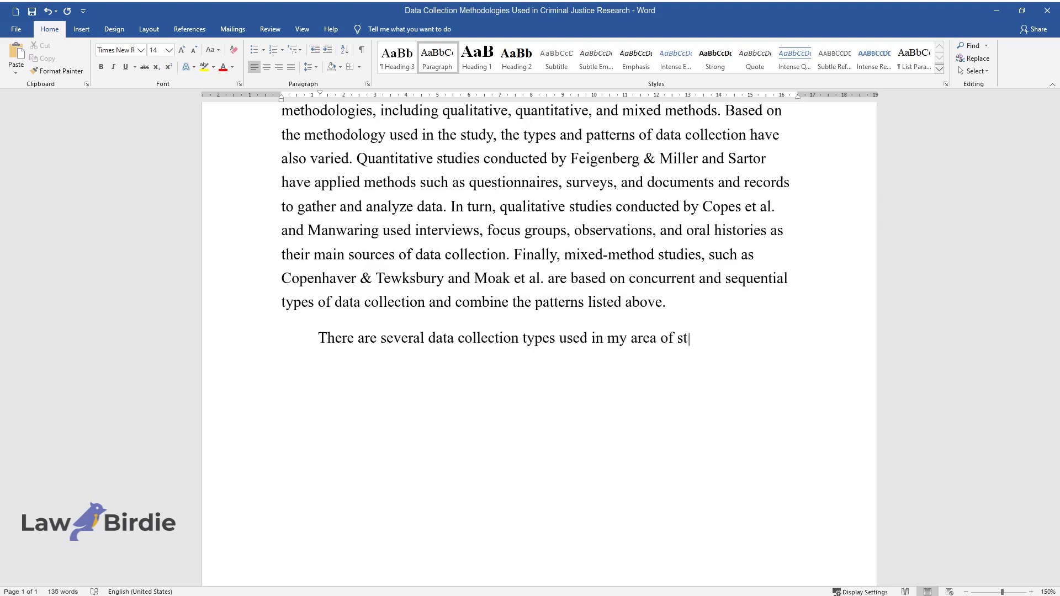
type("udy in the social sciences most")
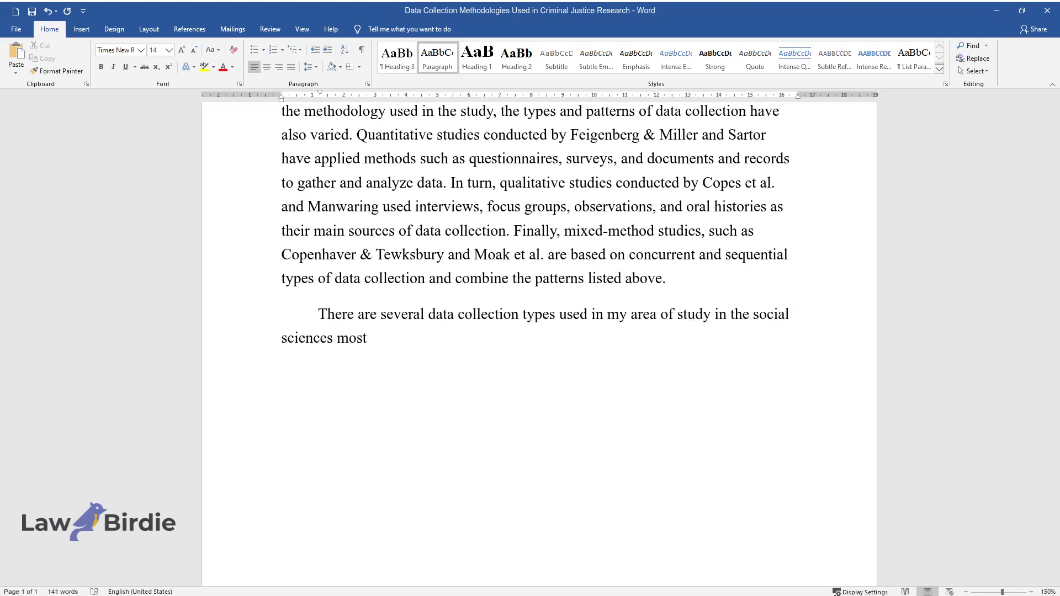
type(" often. Thus, the criminal justice")
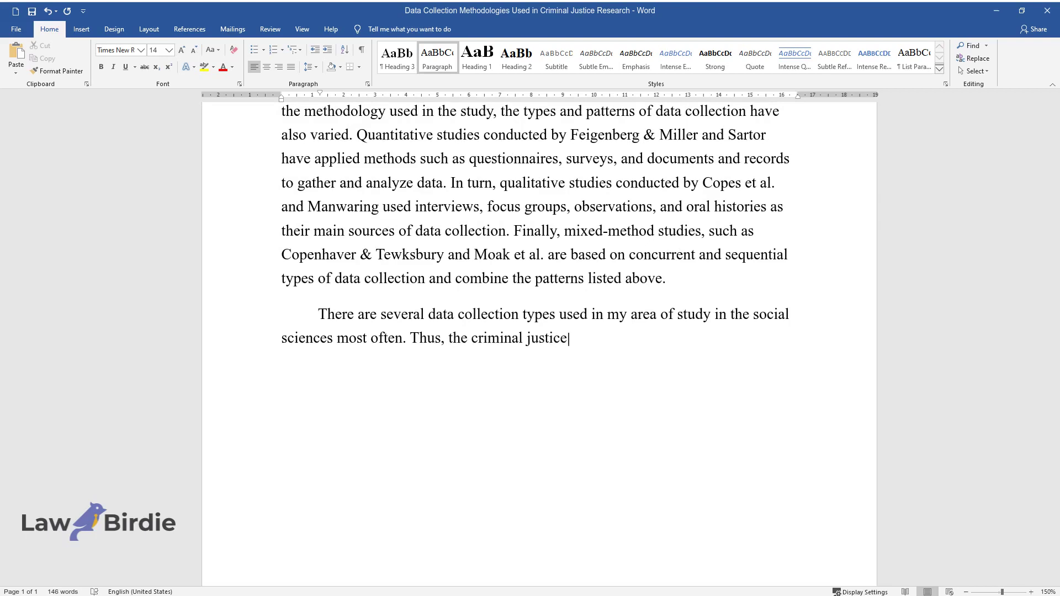
type(" system uses surveys, interviews")
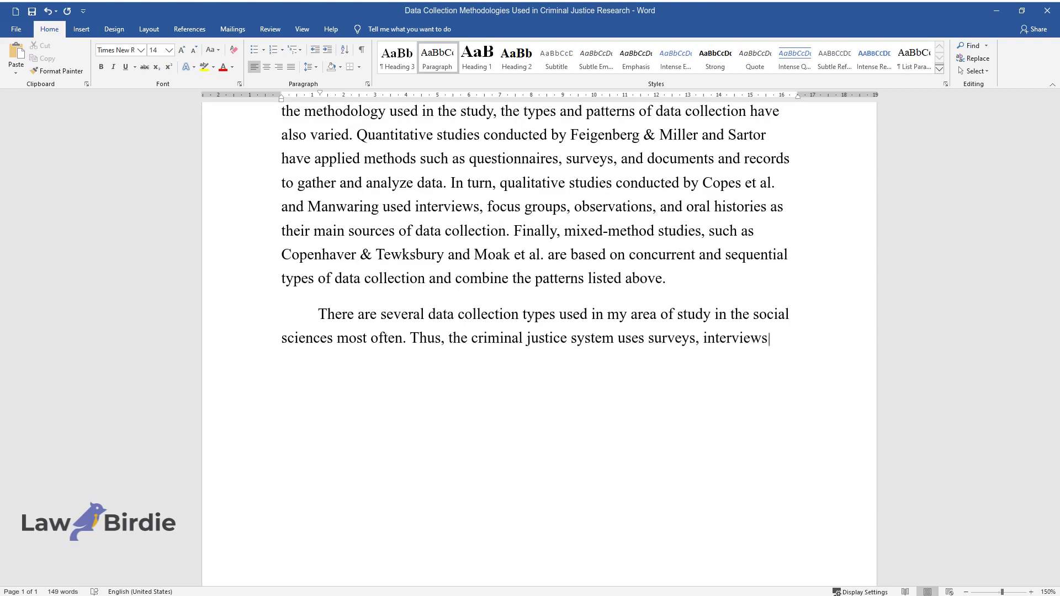
type(", focus groups, or experiments t")
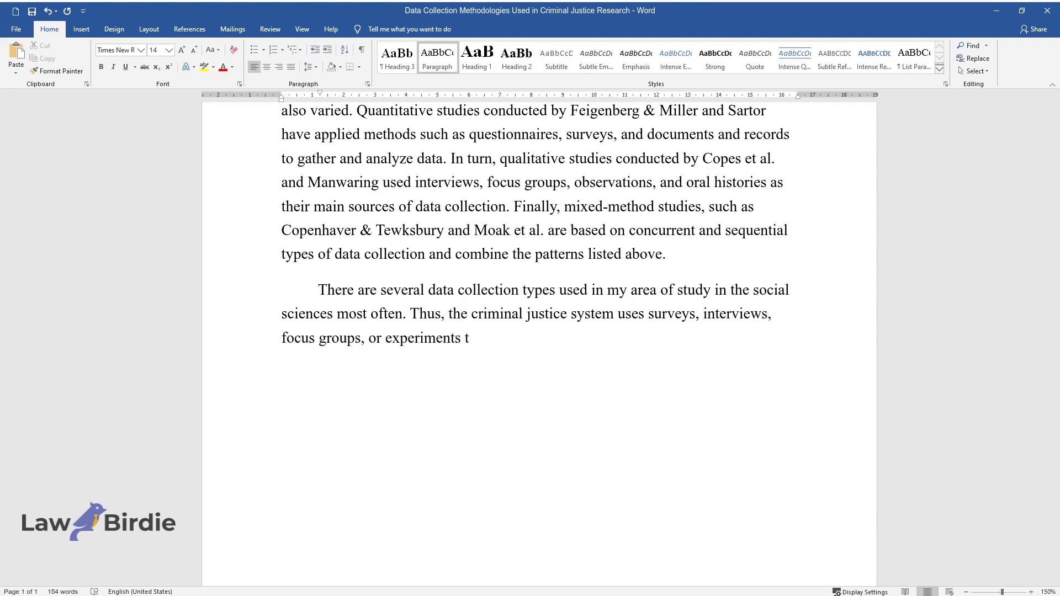
type("o collect and analyze data. Thes")
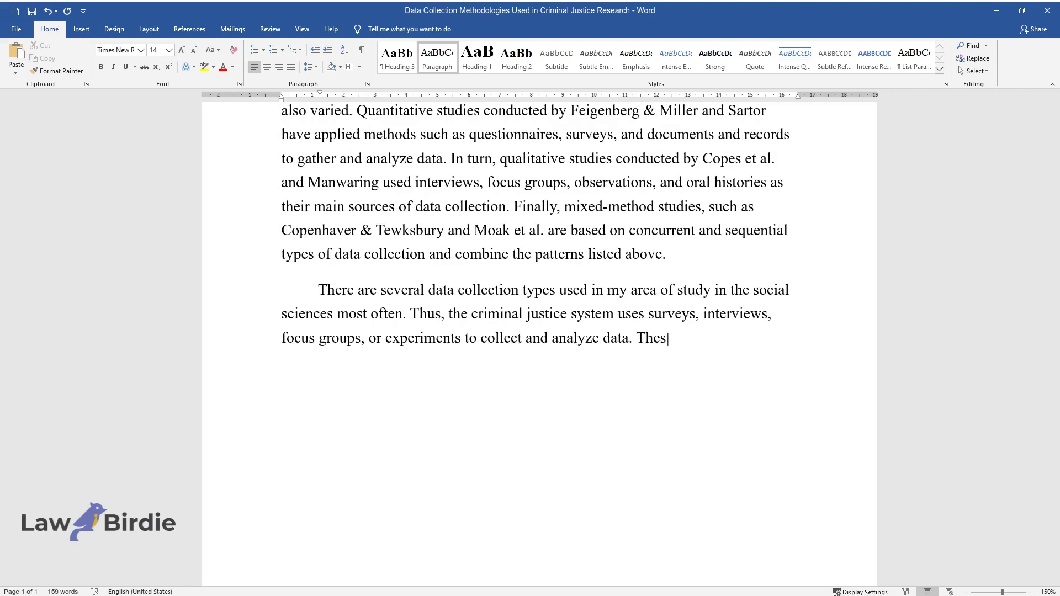
type("e and other methods are also comm")
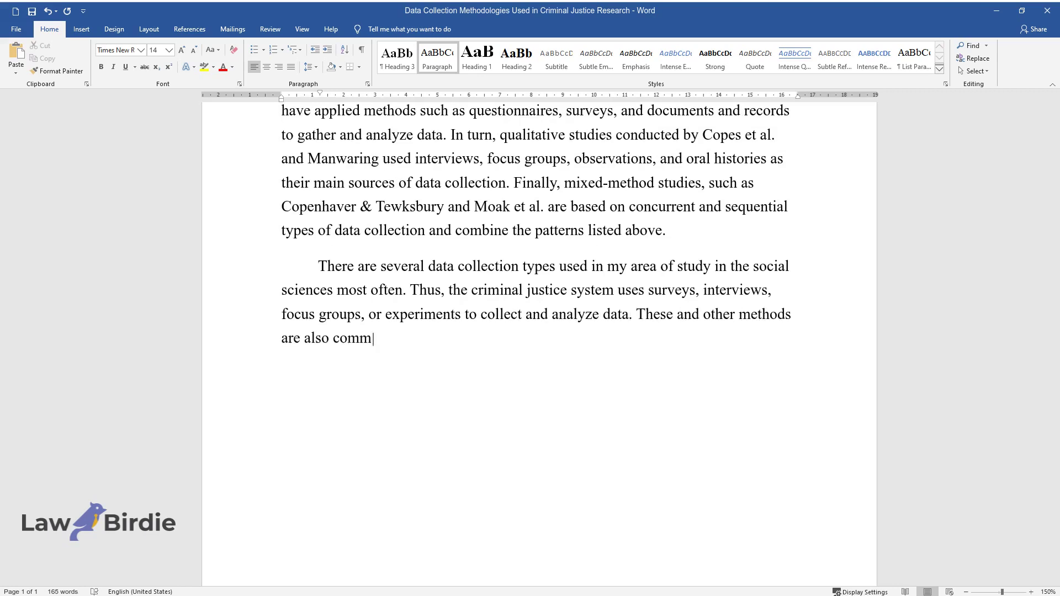
type("only used in other social scienc")
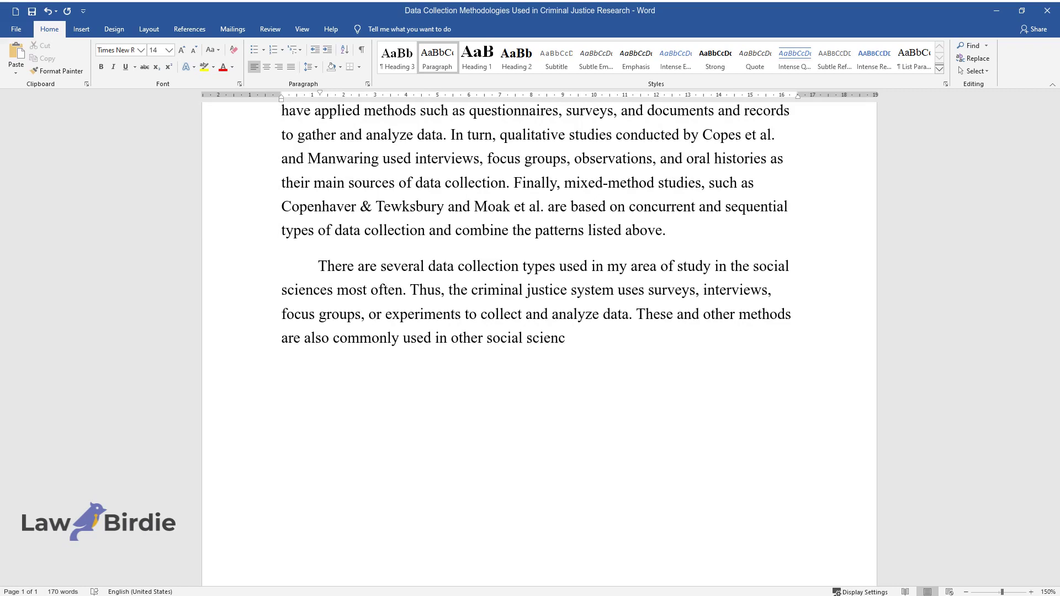
type("es, such as psychology, politica")
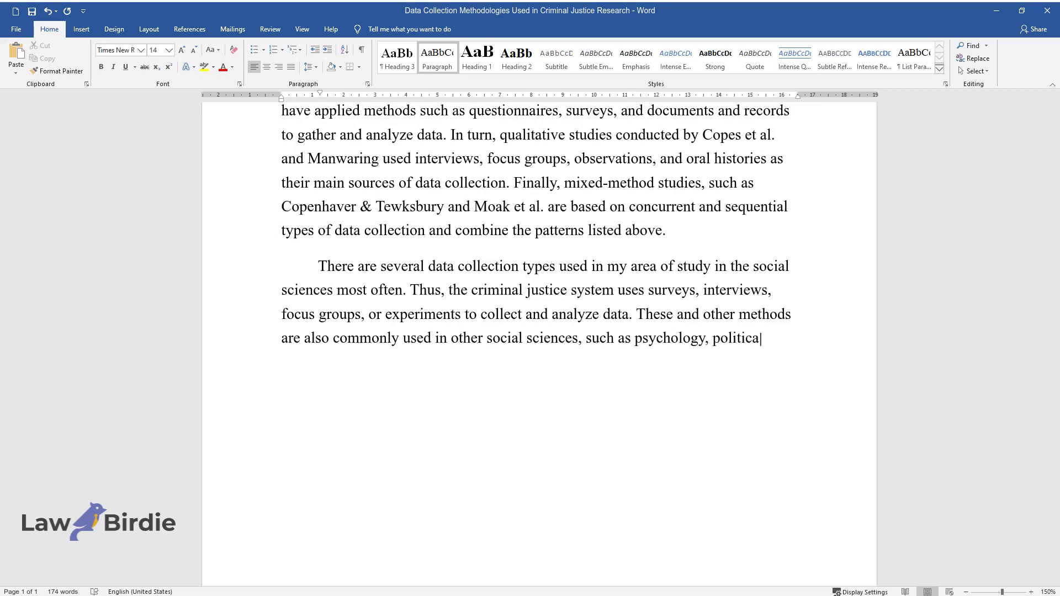
type("l science, sociology, history, a")
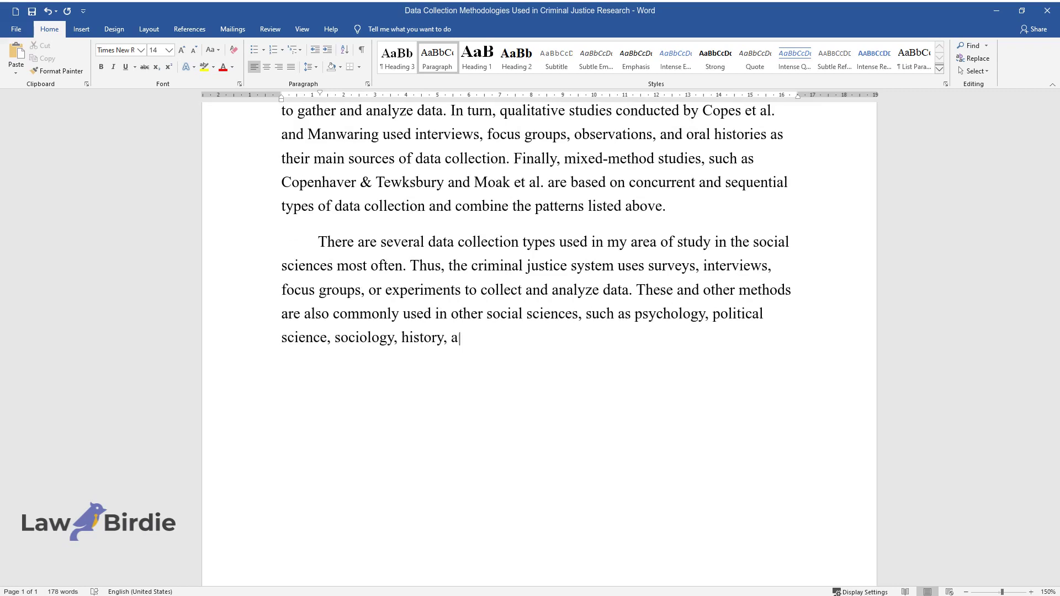
type("nd law. It can be suggested that")
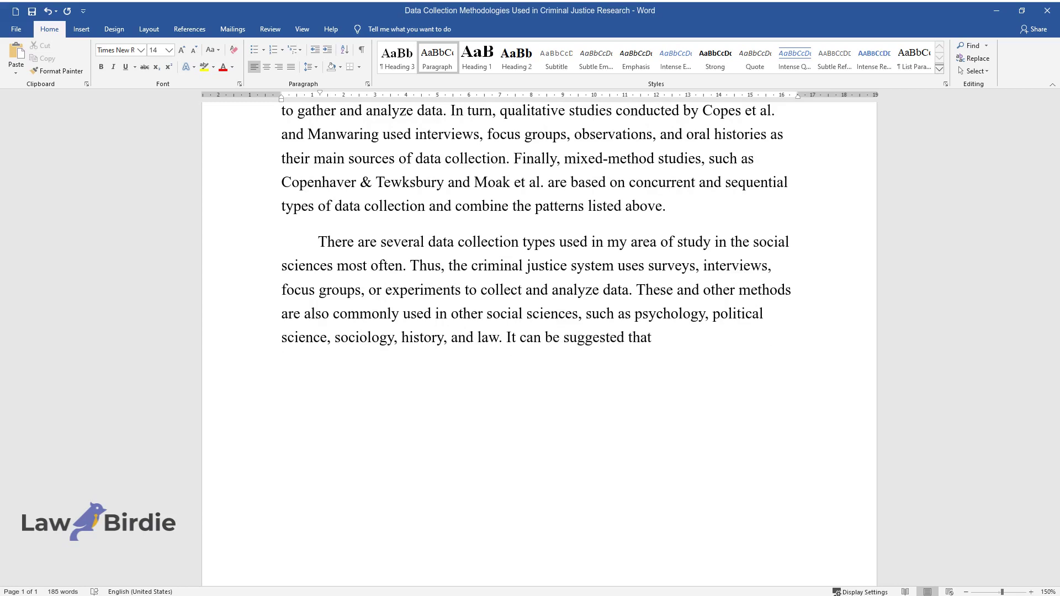
type(" these patterns are most commonly")
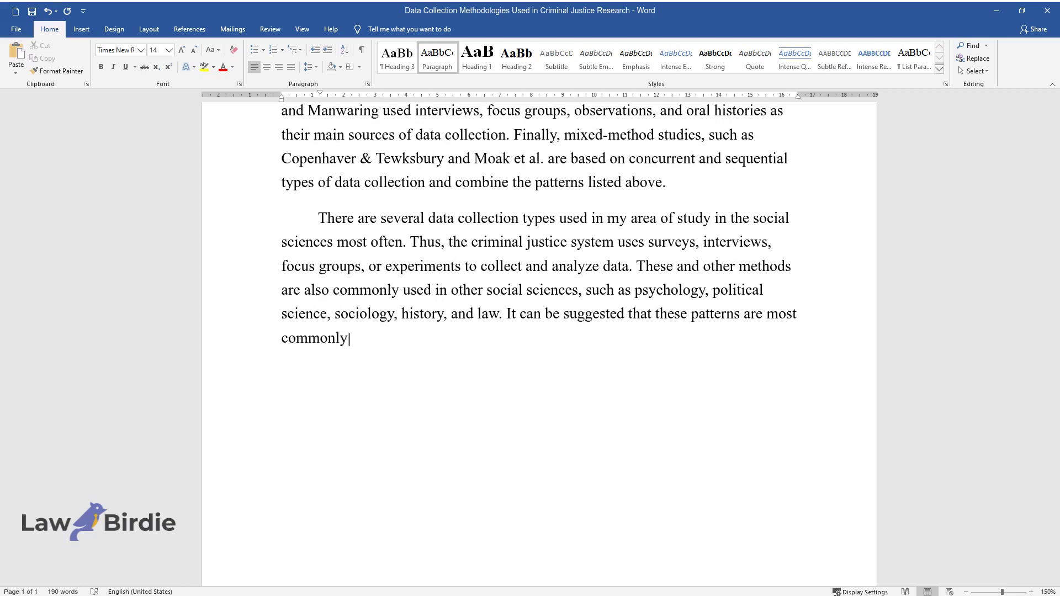
type(" used in social sciences because")
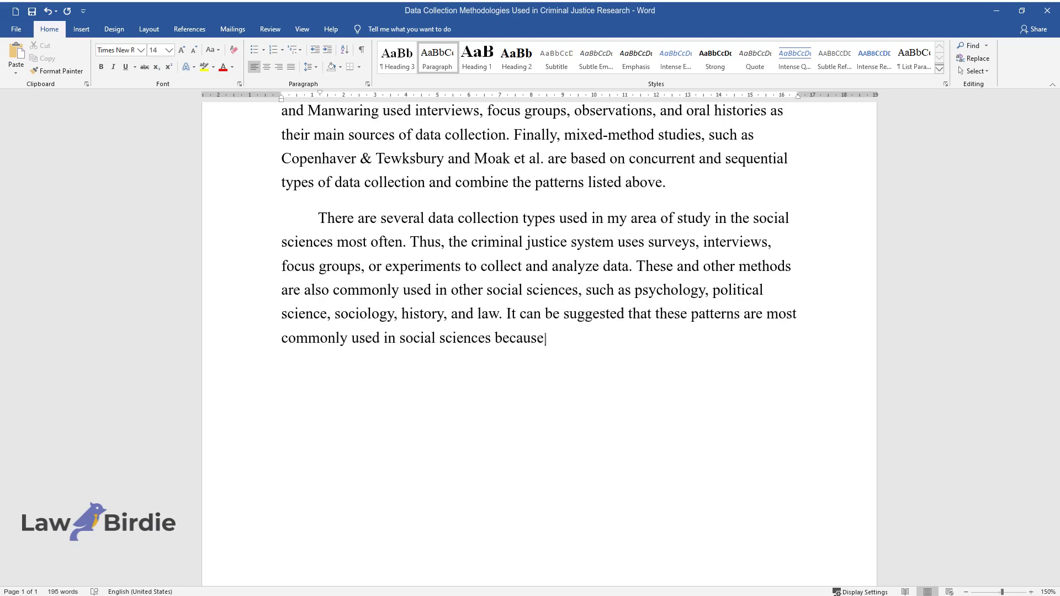
type(" they allow scientists and other")
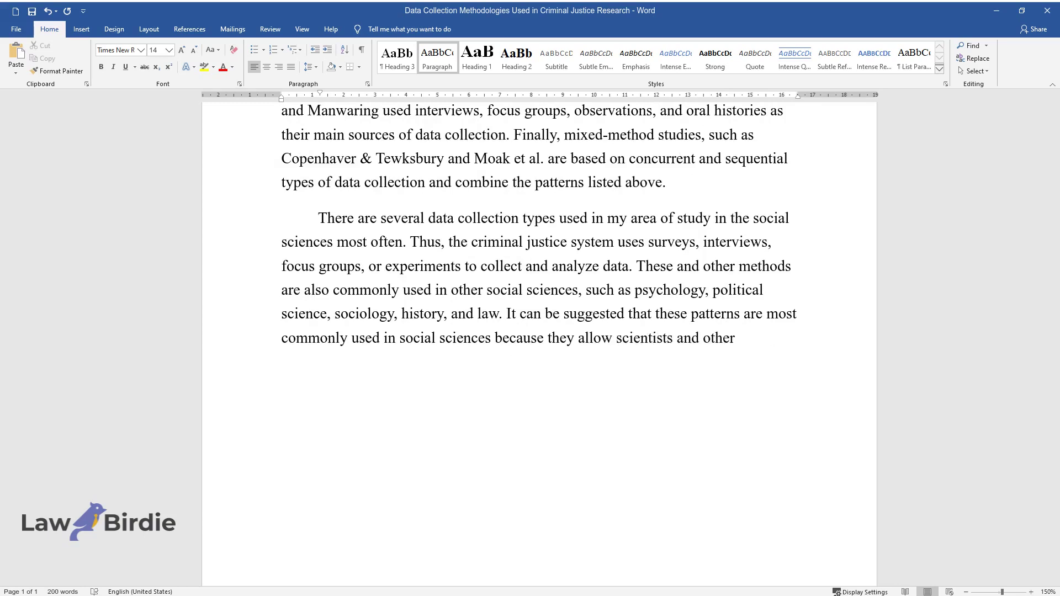
type(" professionals working in the fie")
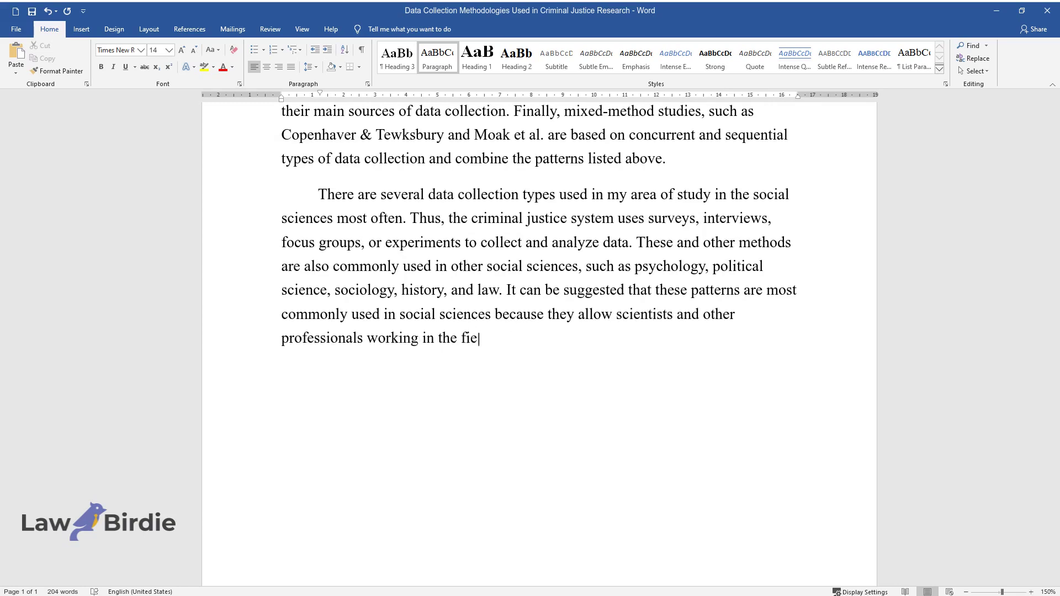
type("ld to confirm or refute their h")
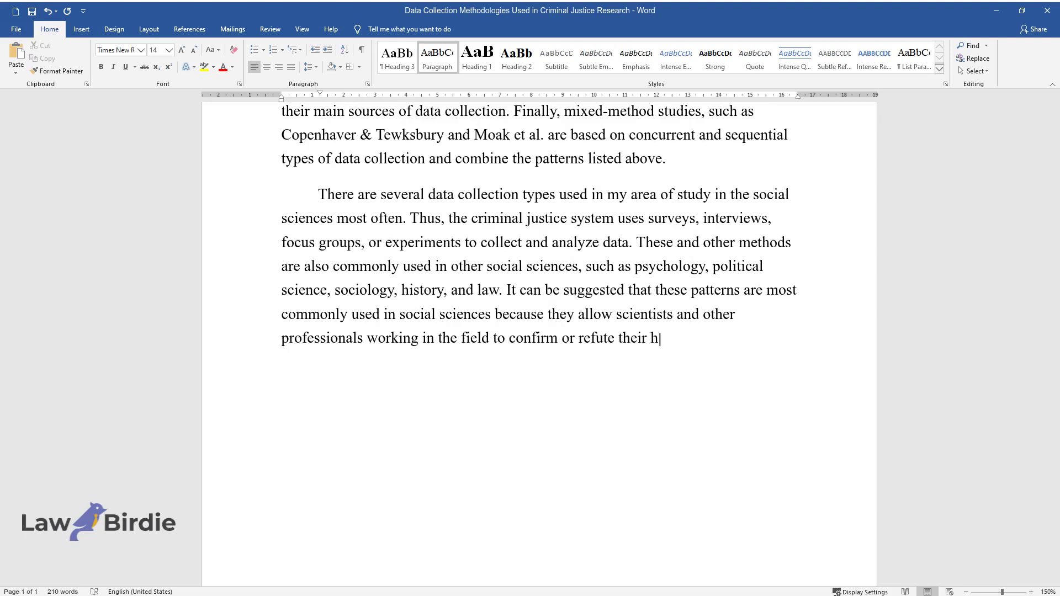
type("ypotheses. In turn, the results o")
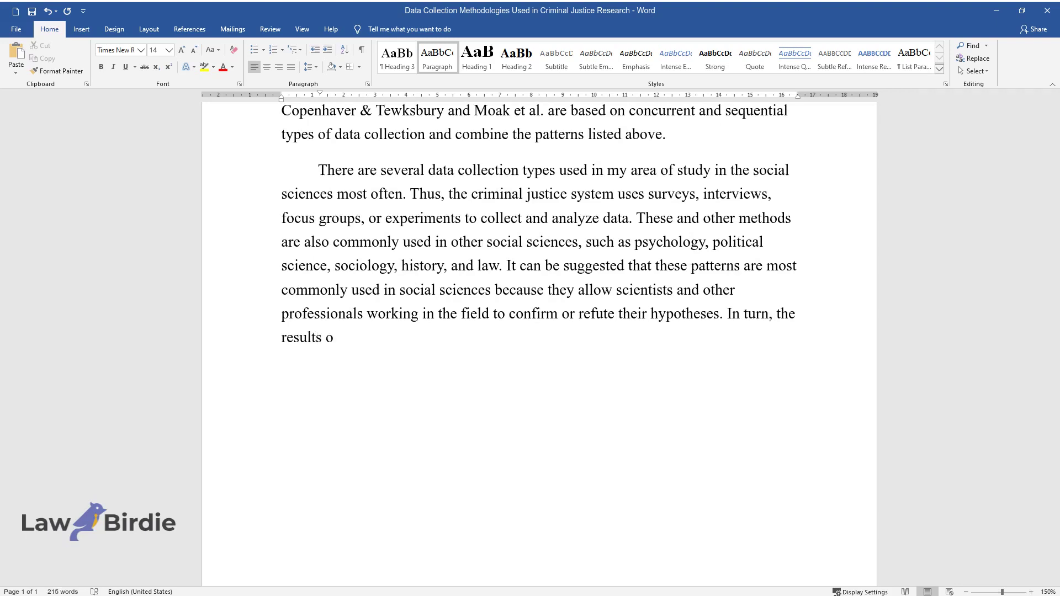
type("f the studies that use these meth")
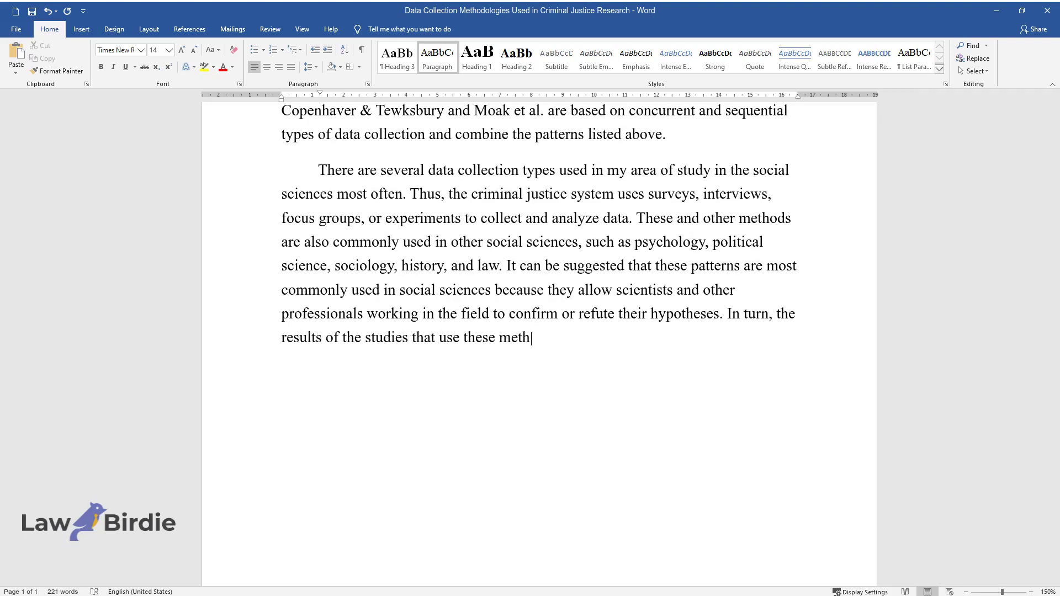
type("ods can be used to develop vario")
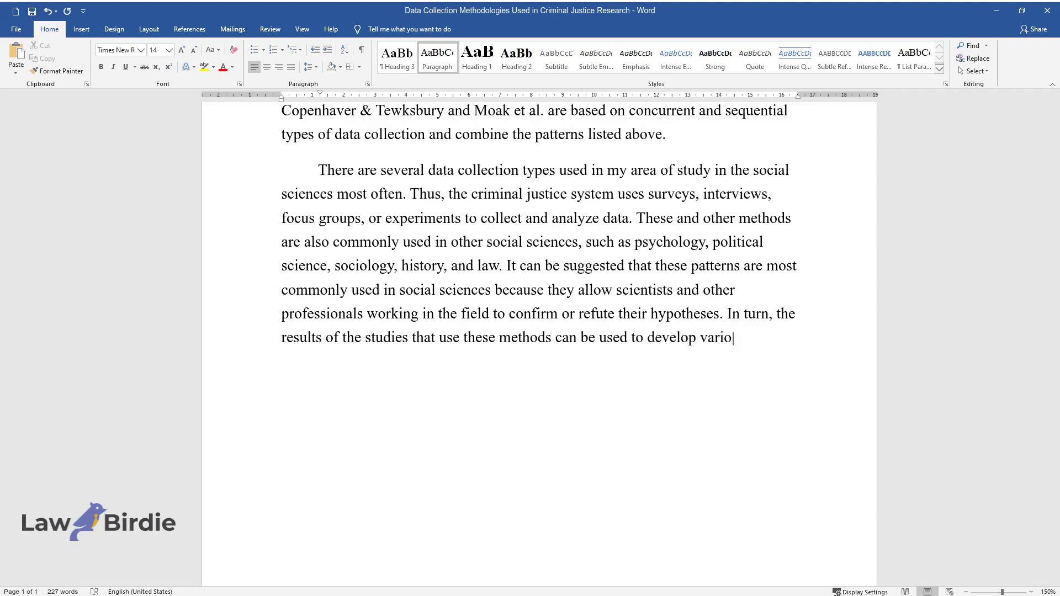
type("us policies and practices.")
key("Return")
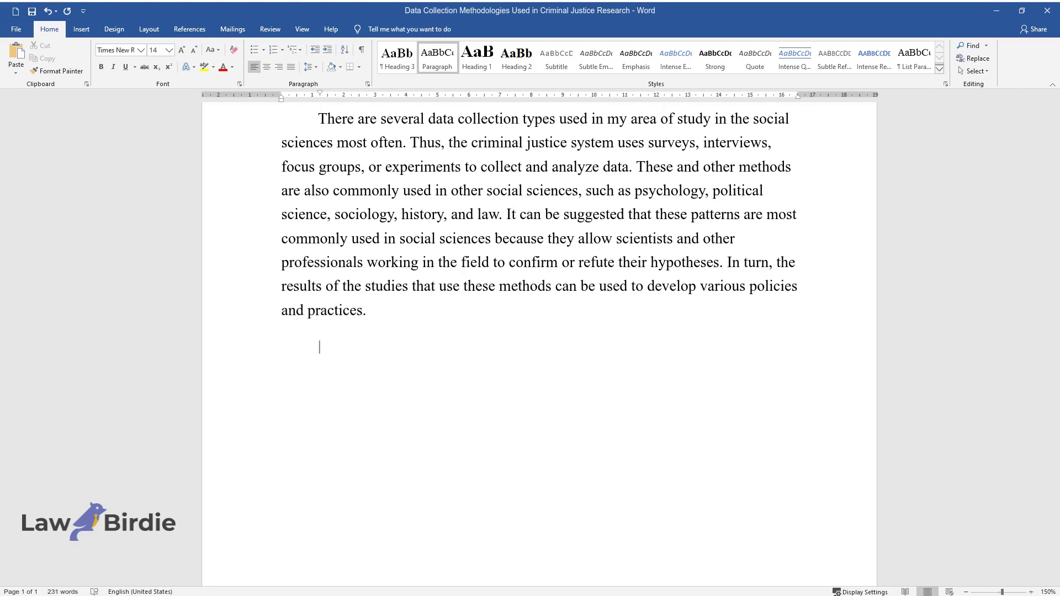
Step: Write the paragraph calling open-ended surveys, interviews, questionnaires and focus groups the most credible methods
type("Open-ended surveys, inter")
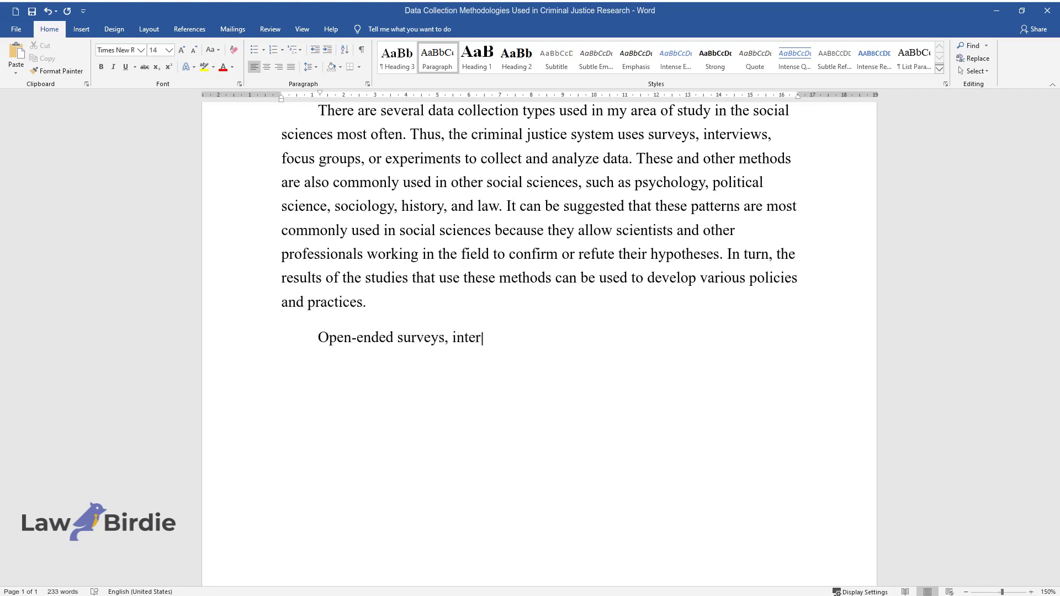
type("views, questionnaires, and focus ")
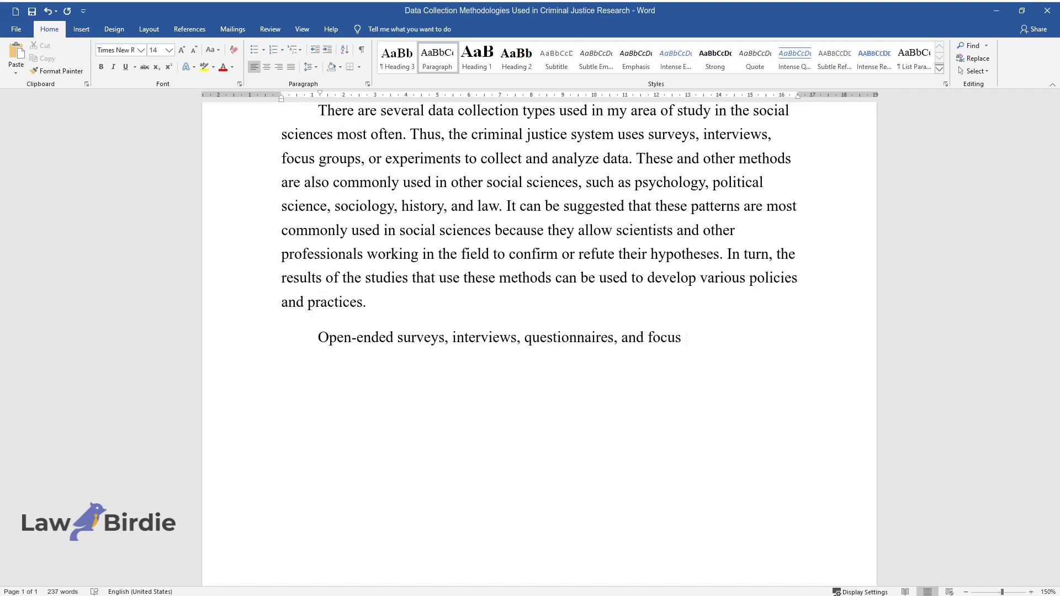
type("groups can be considered the most ")
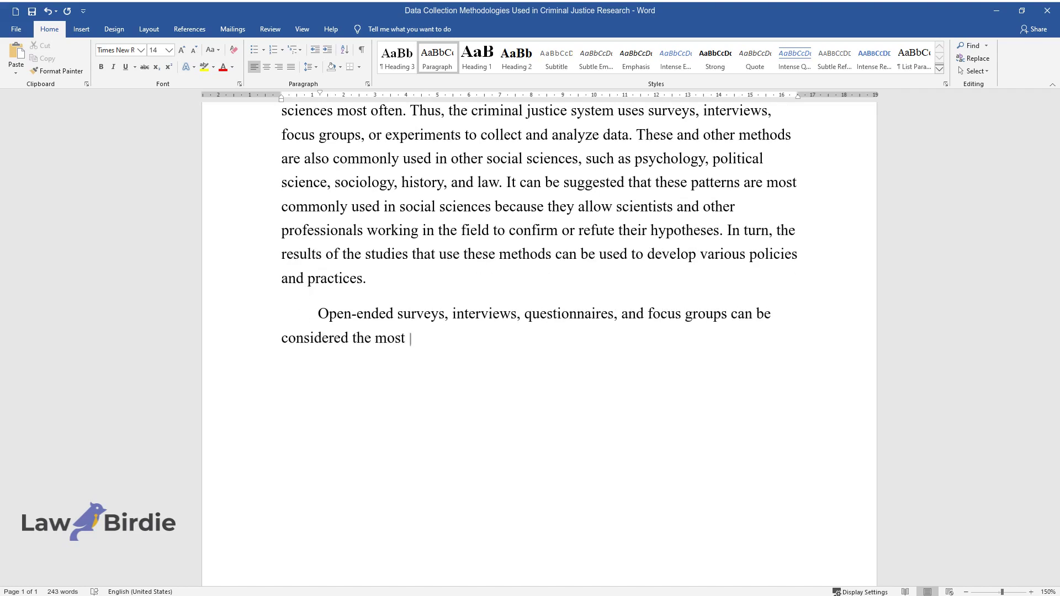
type("credible methods of data collectio")
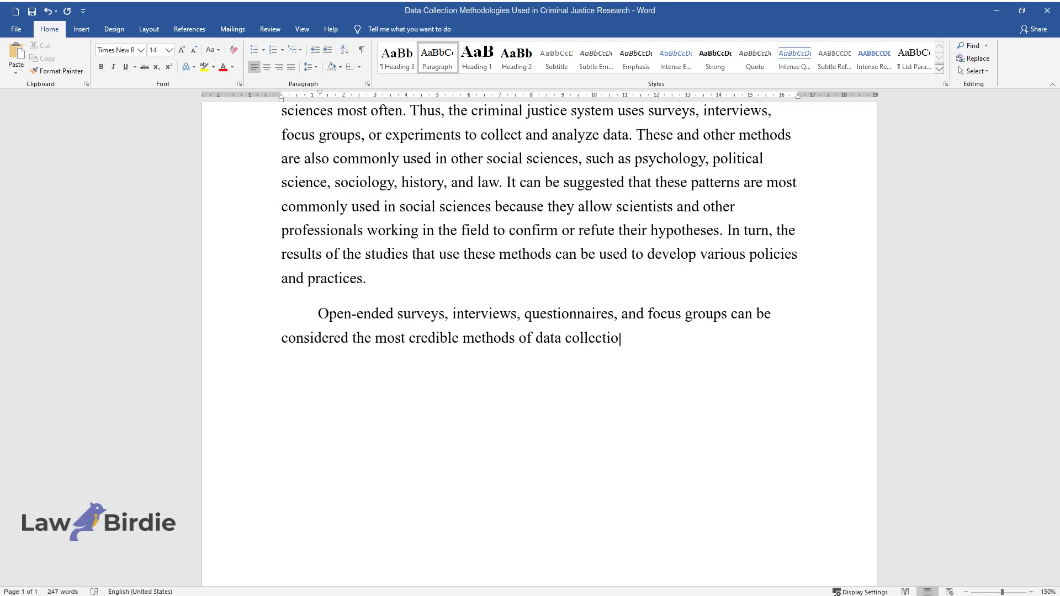
type("n, as they allow yielding more in-")
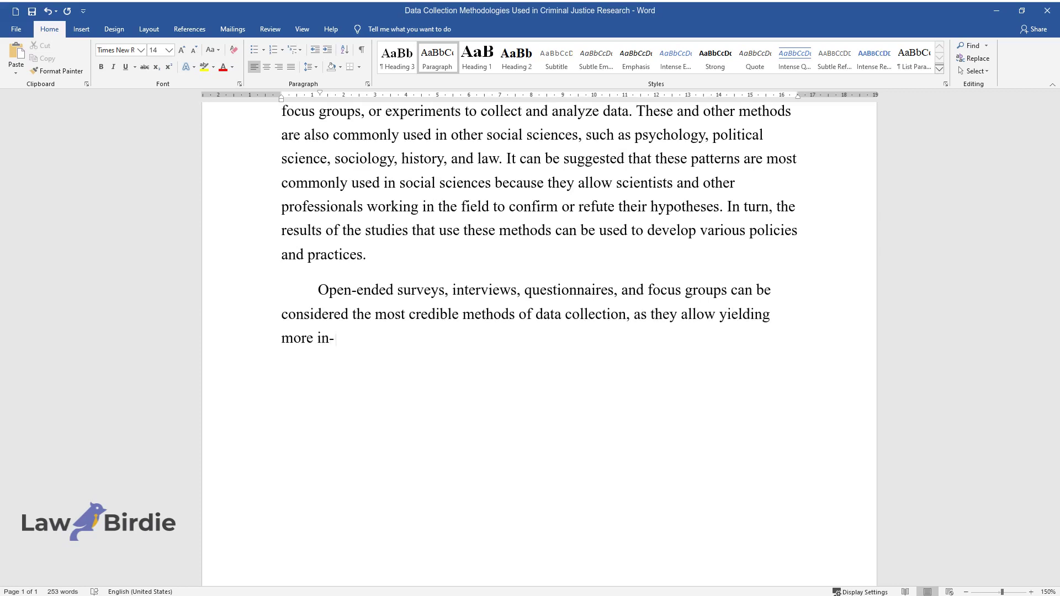
type("depth, multi-dimensional results. ")
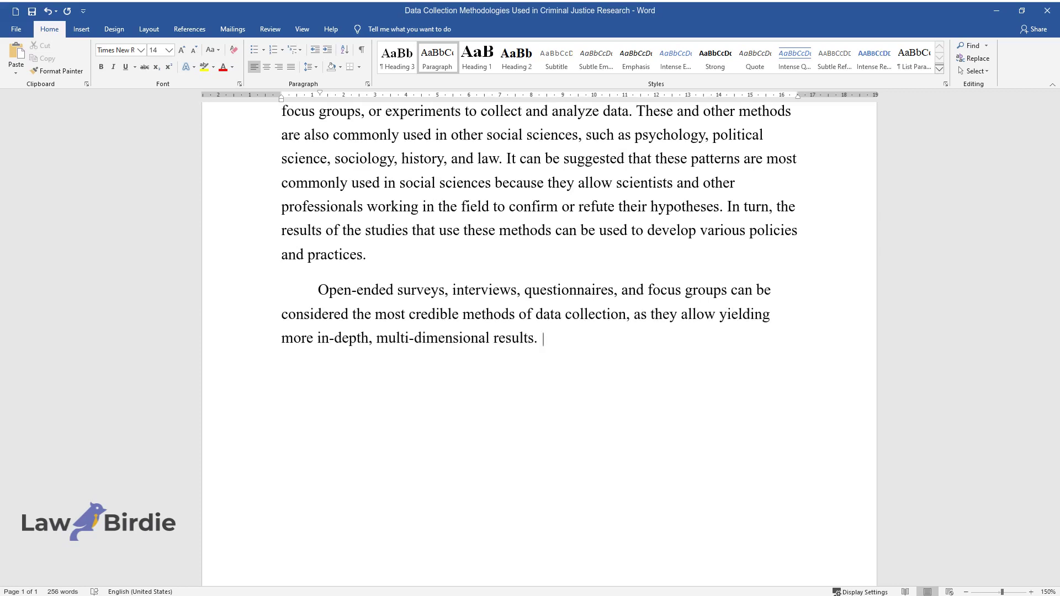
type("Therefore, researchers gain a more")
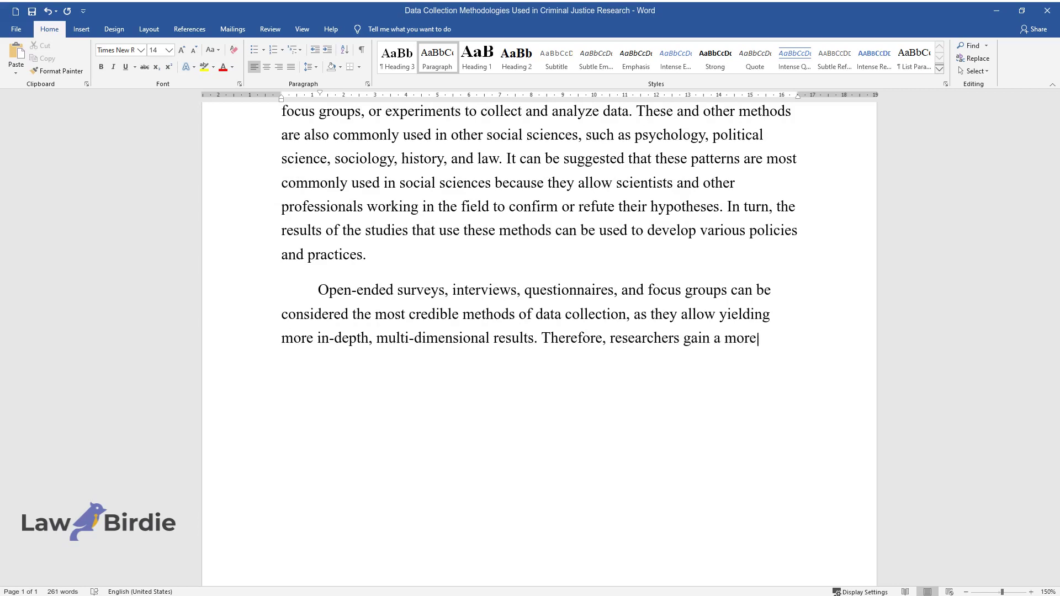
type(" profound insight into the problem")
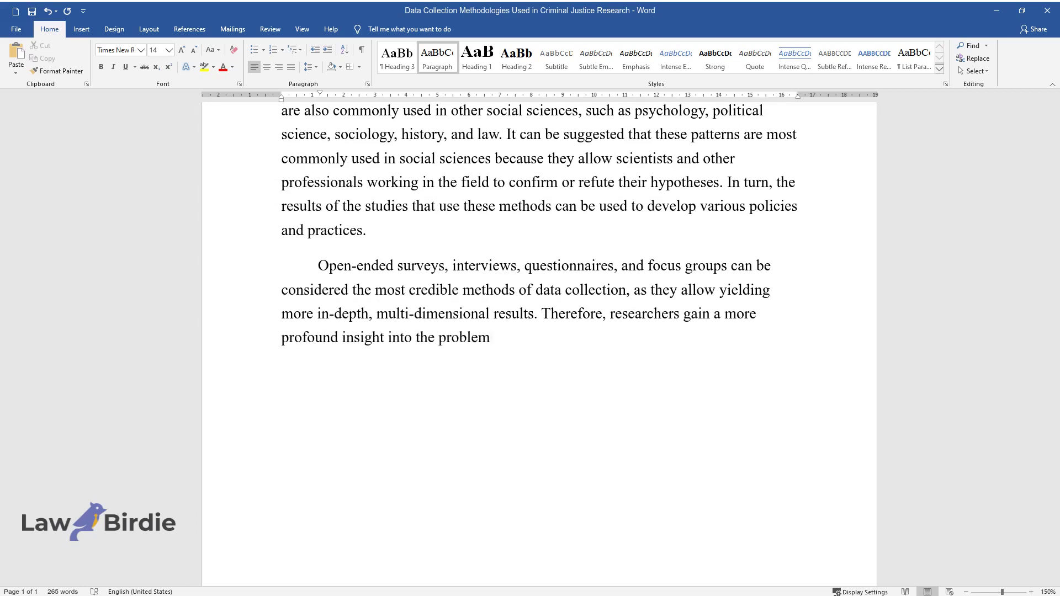
type(". However, if there is excessive u")
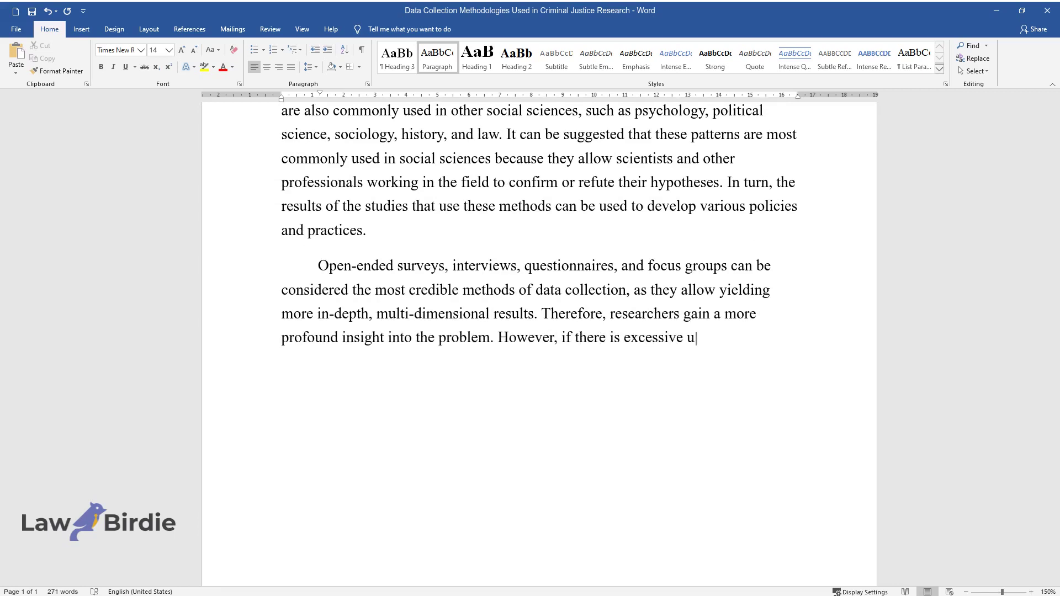
type("se of certain data collection patt")
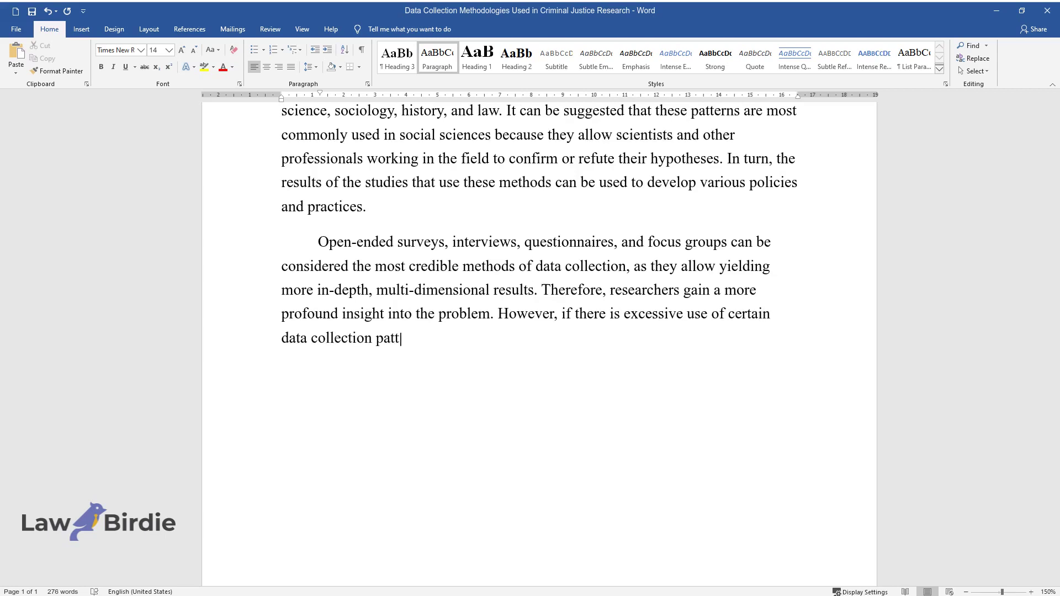
type("erns over others, it can threaten ")
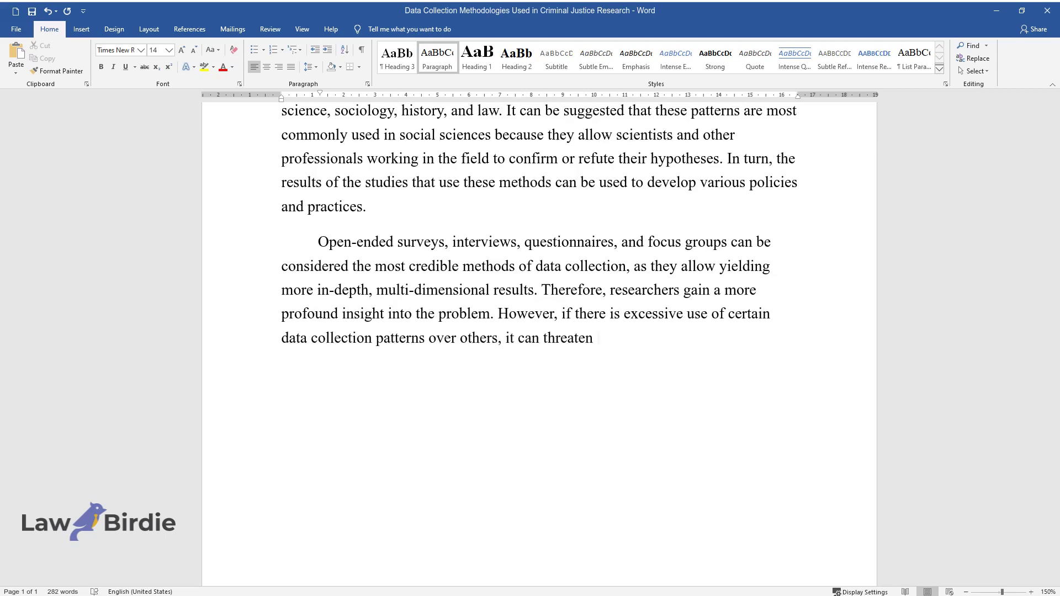
type("the credibility of the study and ")
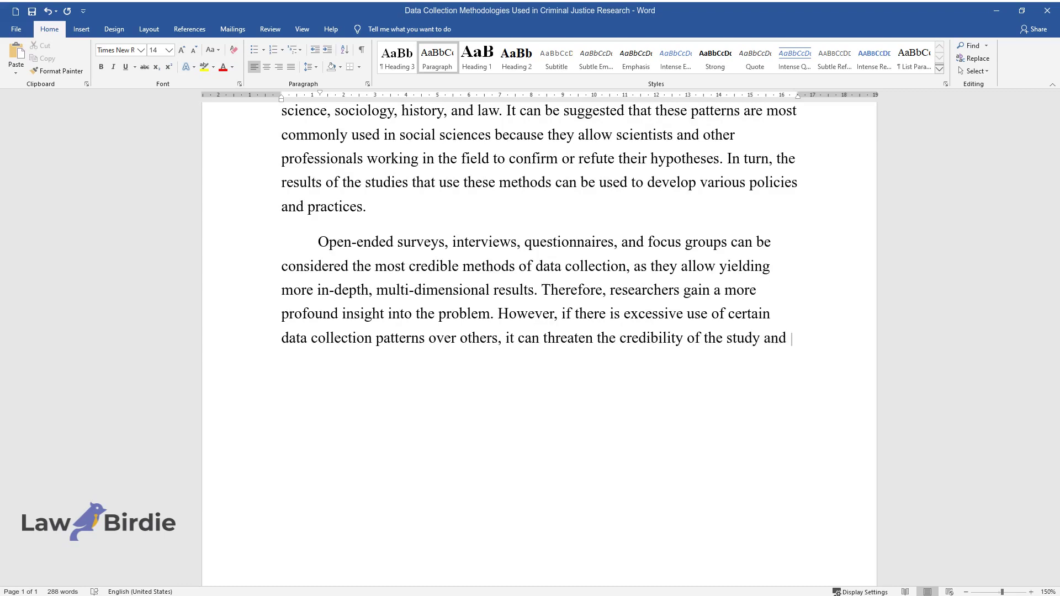
type("poorly affect the quality of the d")
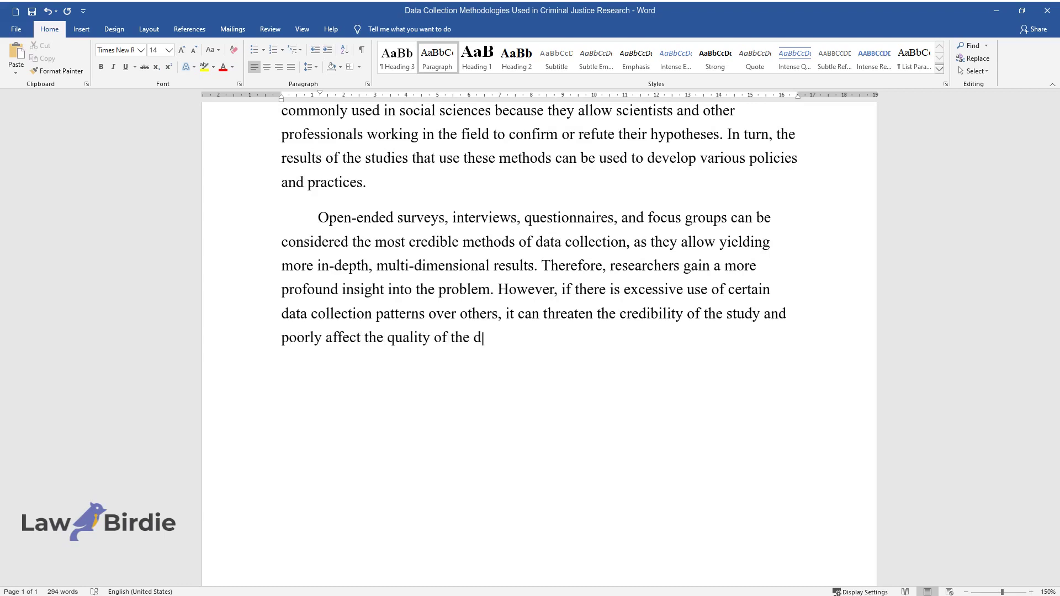
type("ata. In addition, it may affect th")
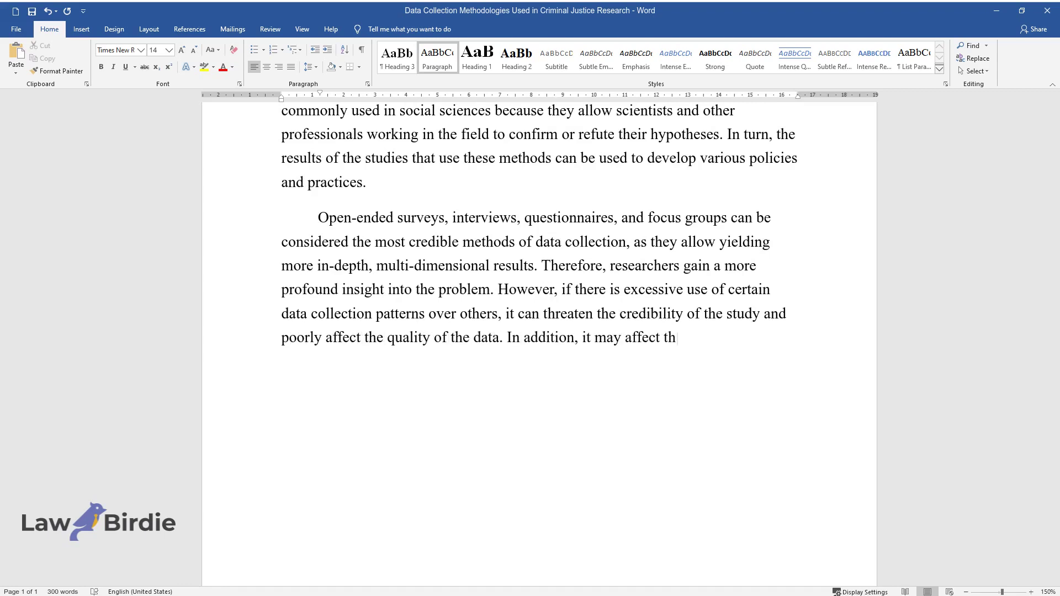
type("e variability and reliabi")
type("lity of t")
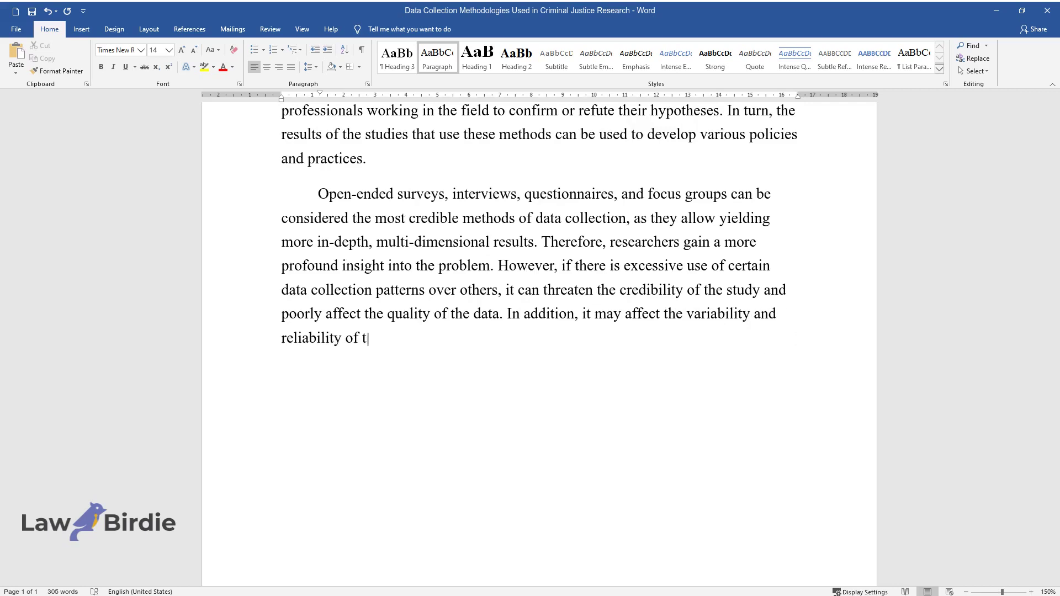
type("he study as the research will only")
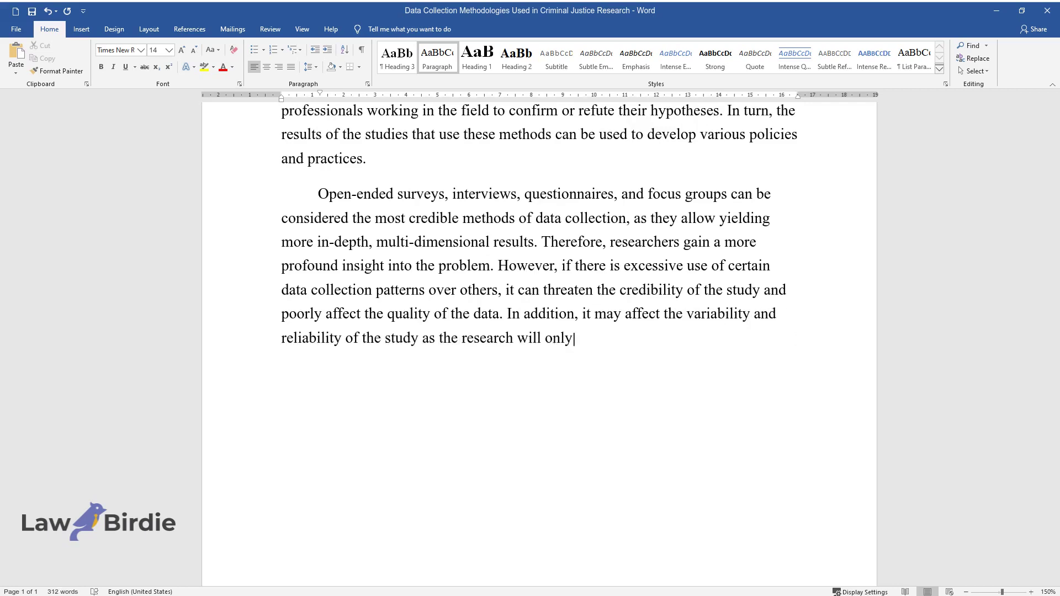
type(" provide limited types of data.")
key("Return")
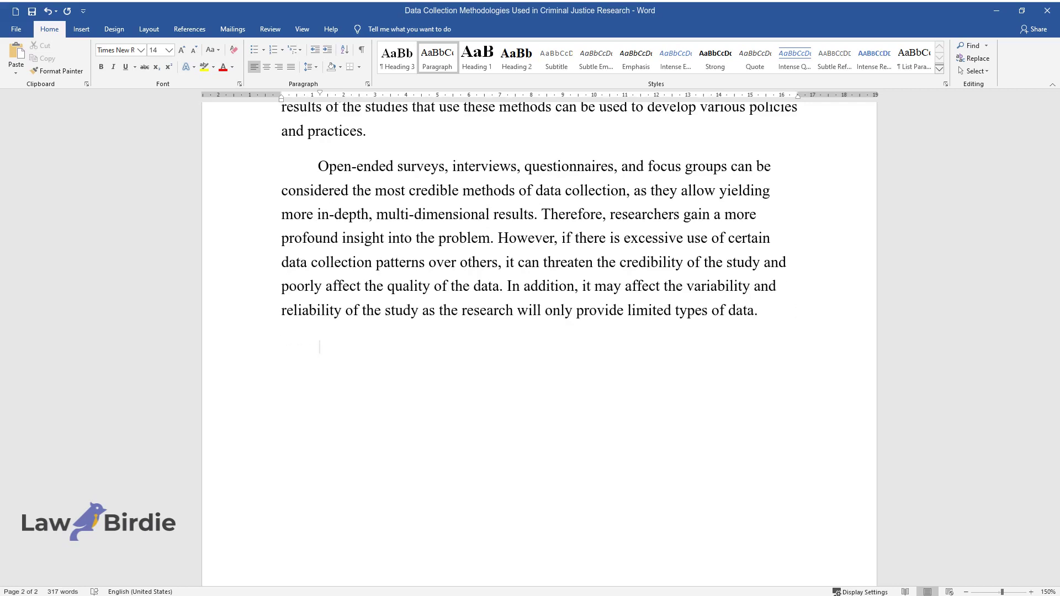
Step: Write the paragraph starting 'Multiple data-collection types can have various benefits and drawbacks'
type("Multiple d")
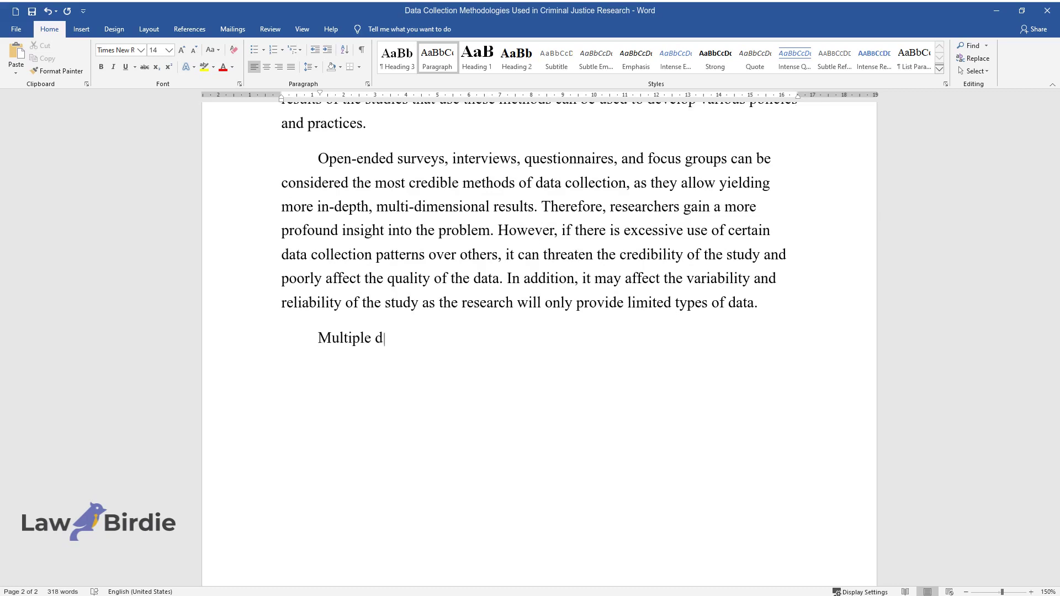
type("ata-collection types can have vari")
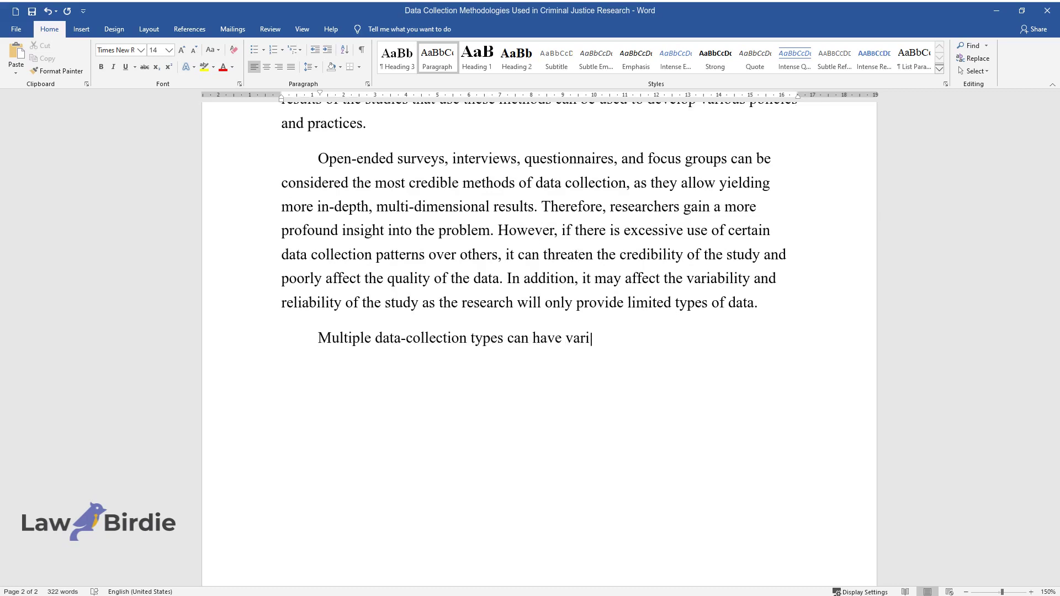
type("ous benefits and drawbacks and shou")
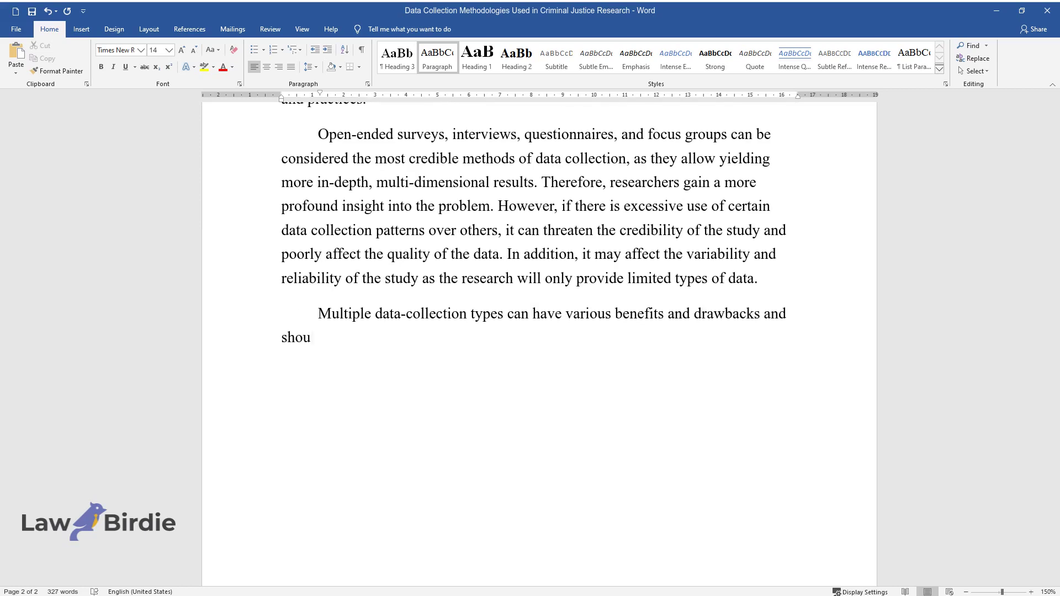
type("ld be selected based on the time a")
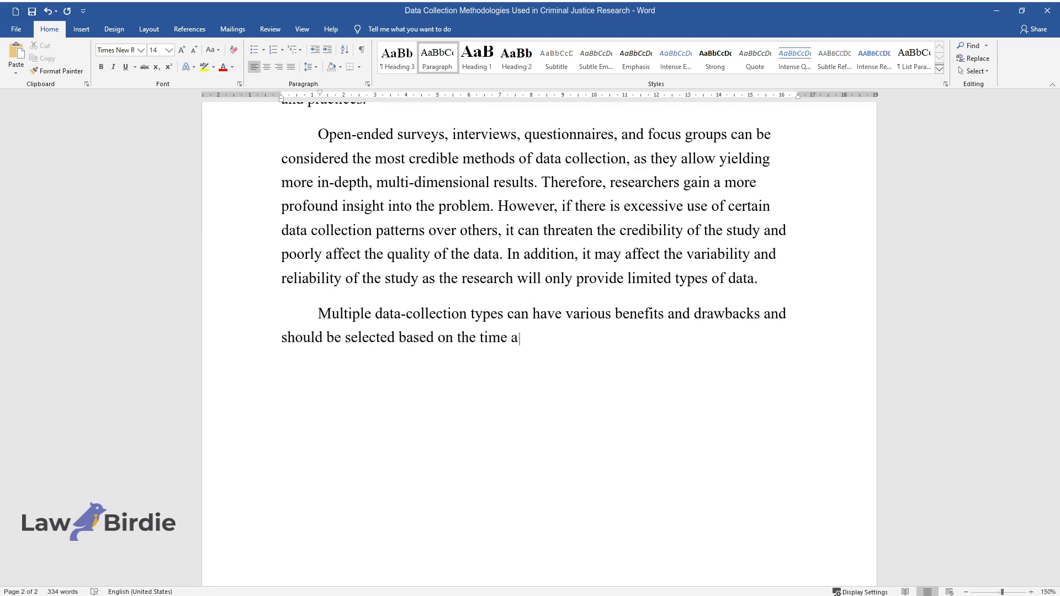
type("nd resources available to the resea")
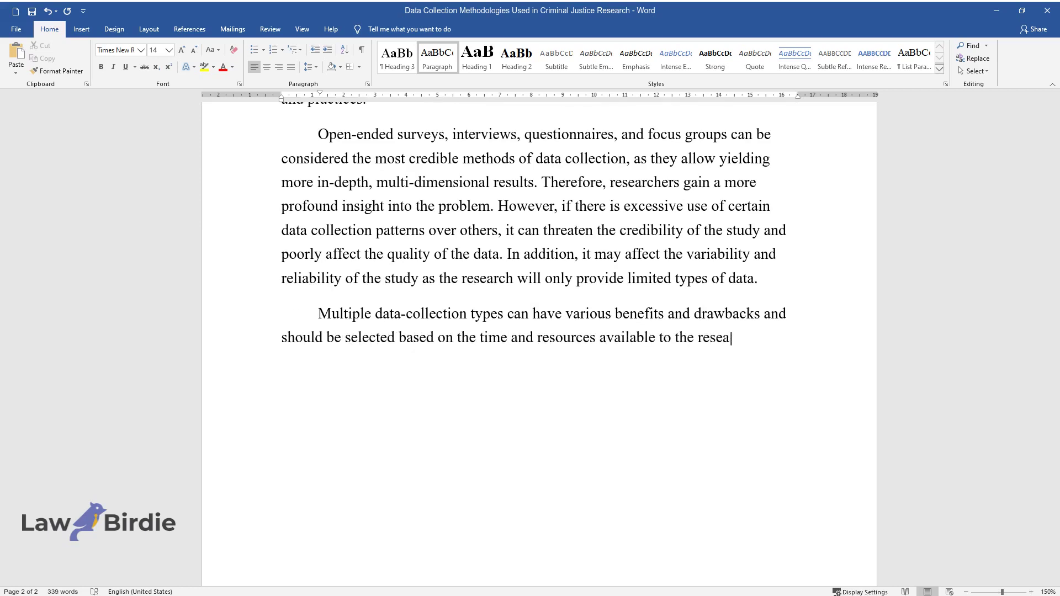
type("rchers. For instance, open-ended personal ")
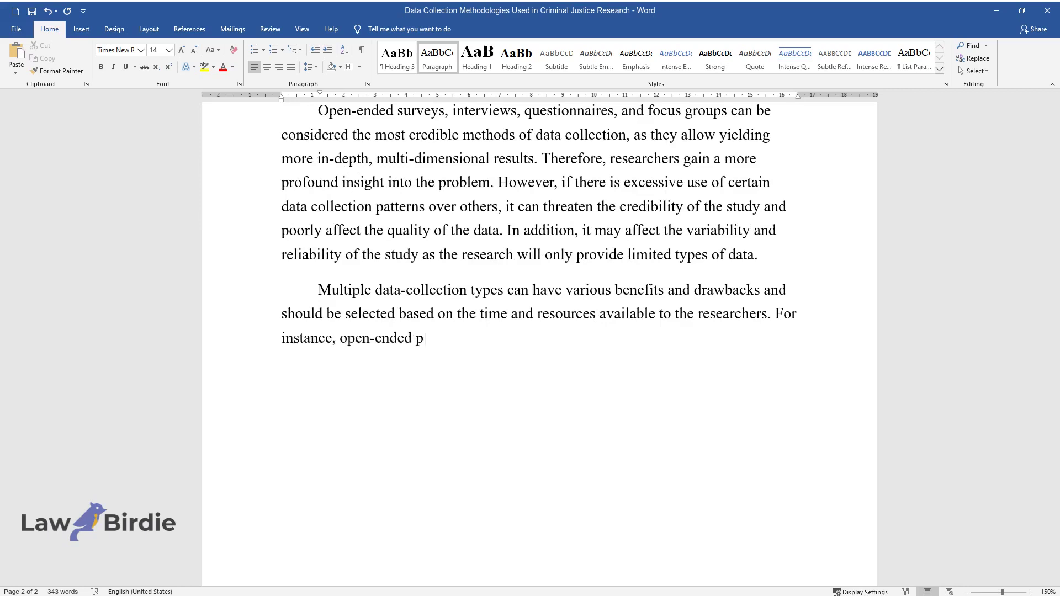
type("interviews can provide insi")
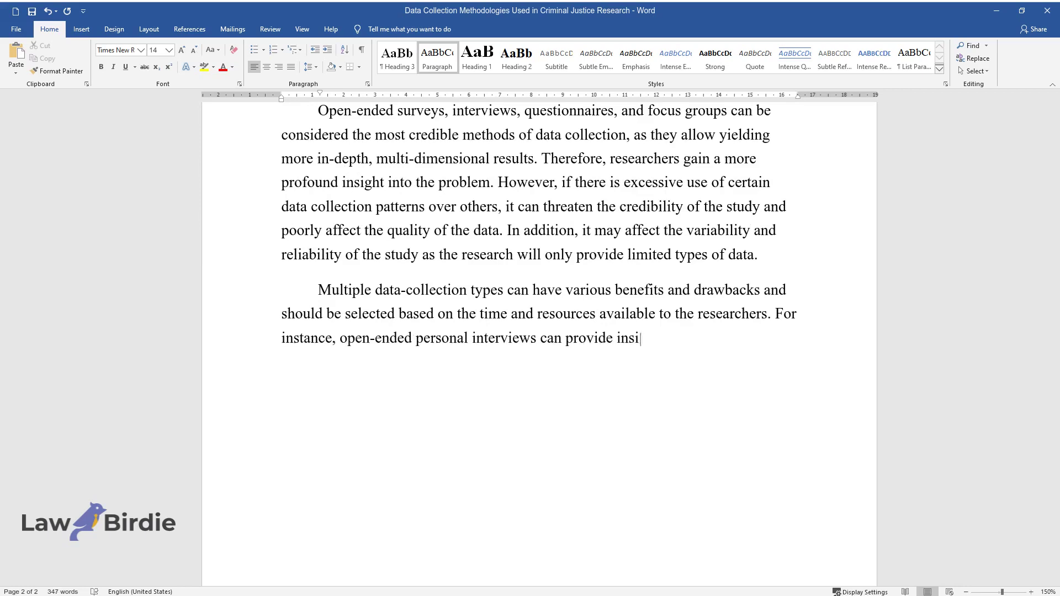
type("ght into the participants' behaviors, but they can also be t")
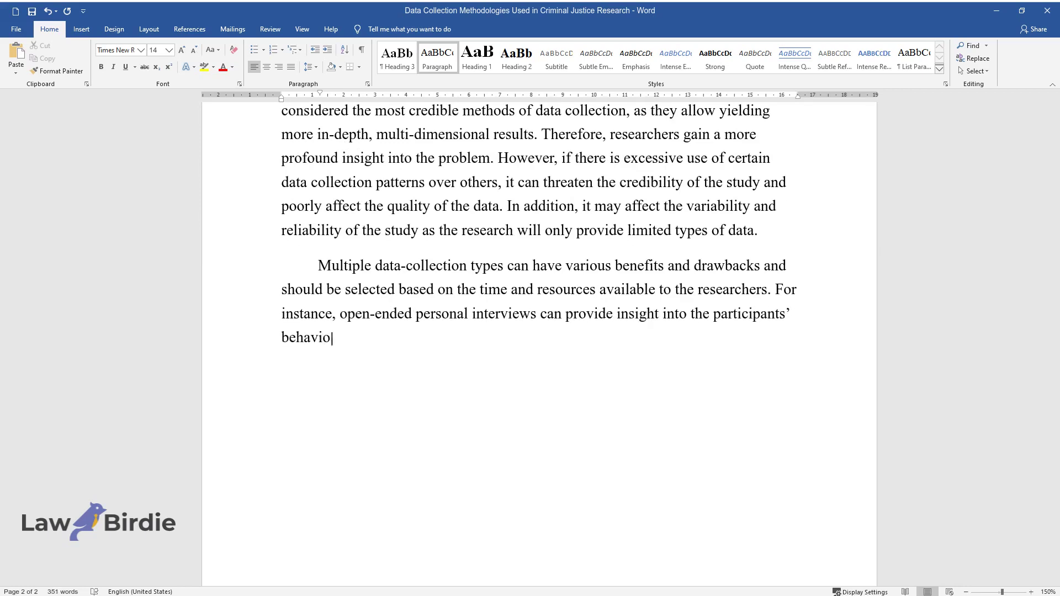
type("ime-cons")
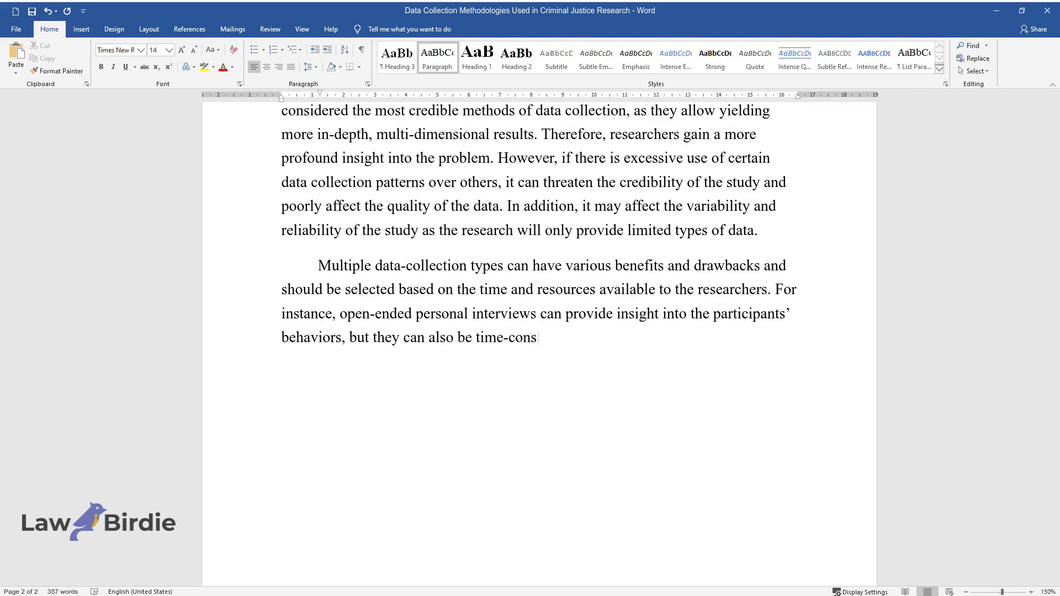
type("uming. Questionnaires are economica")
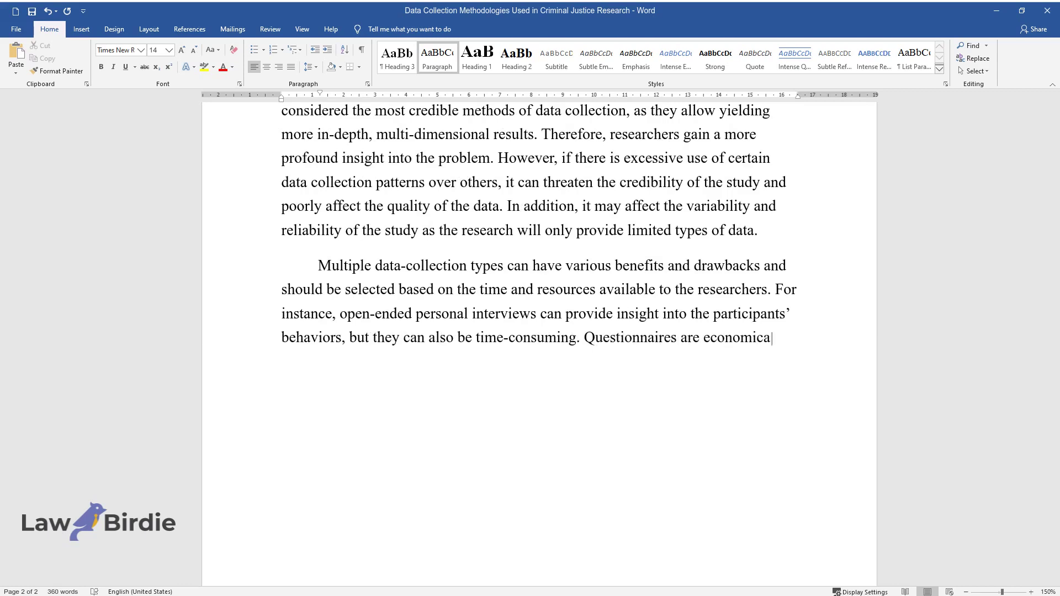
type("l and easy to plan and execute, bu")
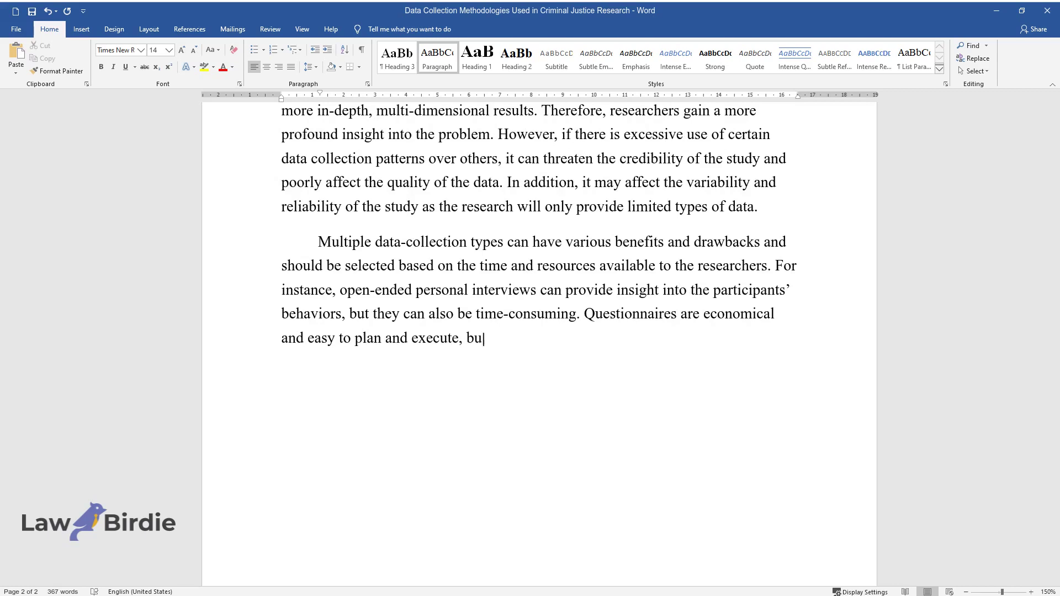
type("t they may not be as helpful when ")
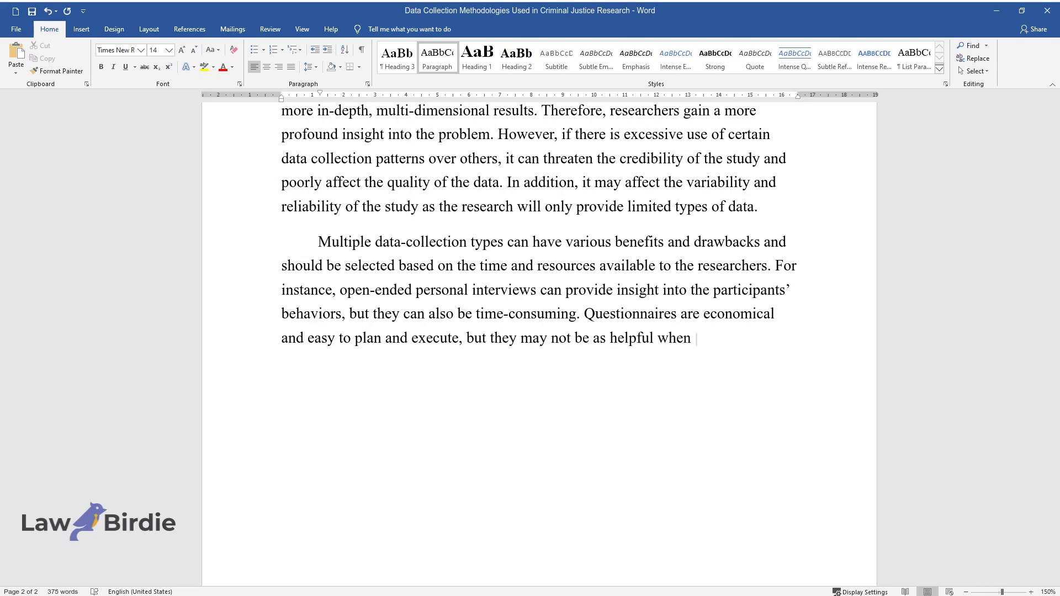
type("interacting with complex emotional ")
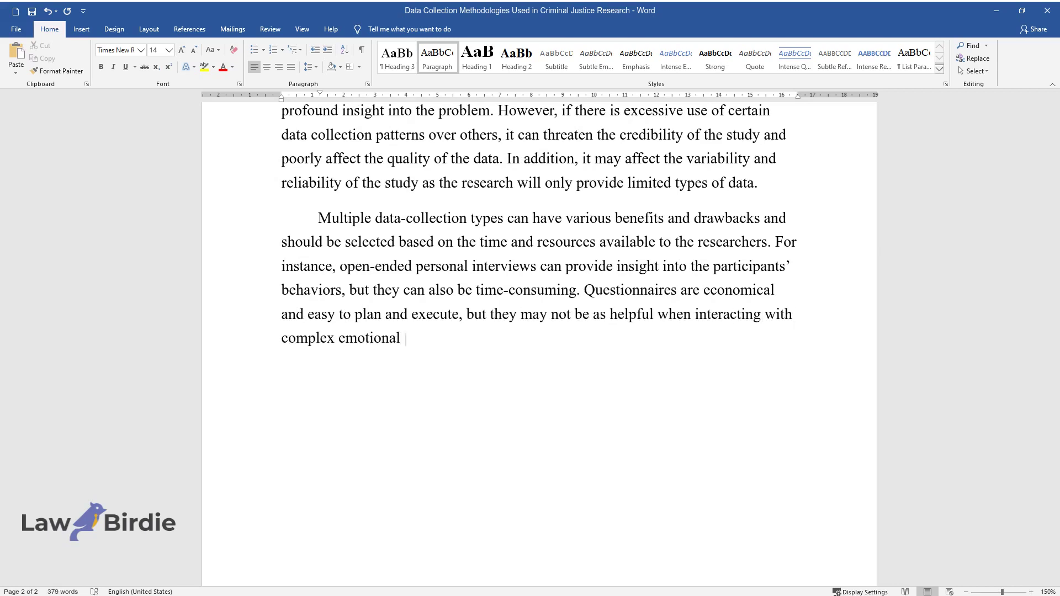
type("people. Experiments can provide res")
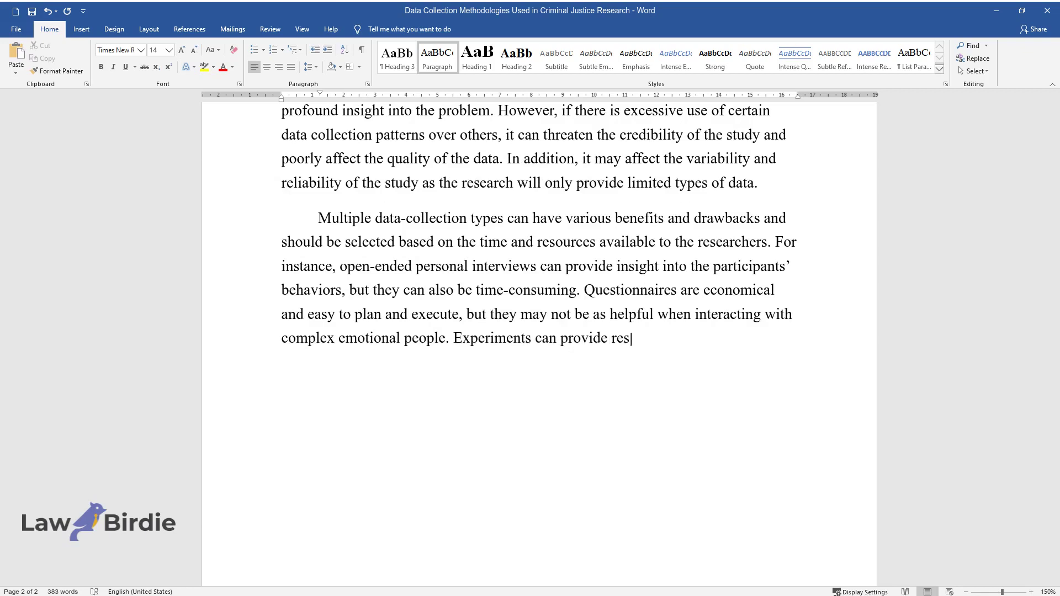
type("earchers with a higher level of co")
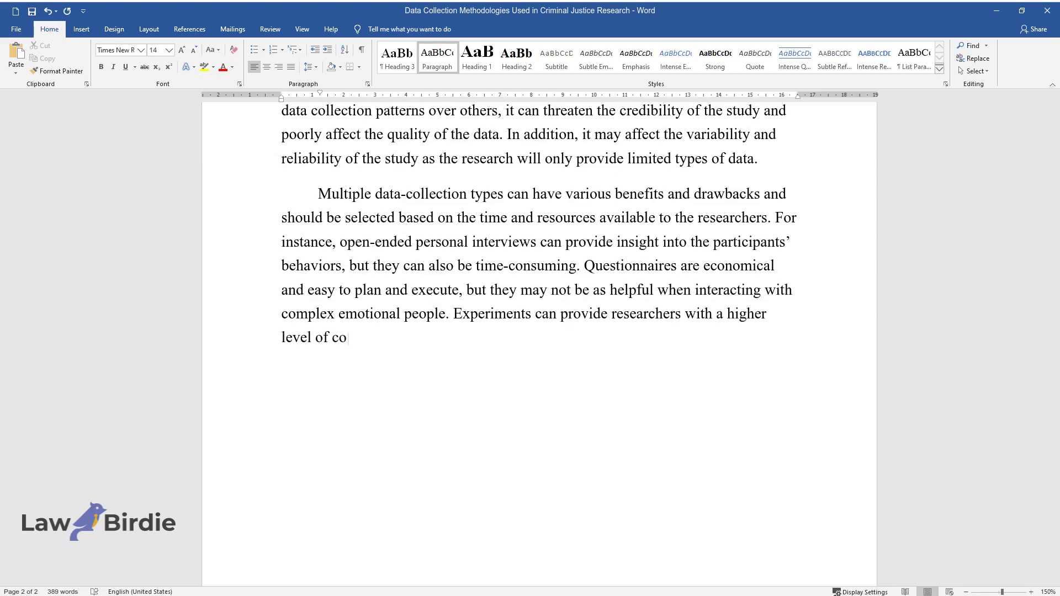
type("ntrol, but at the same time, they c")
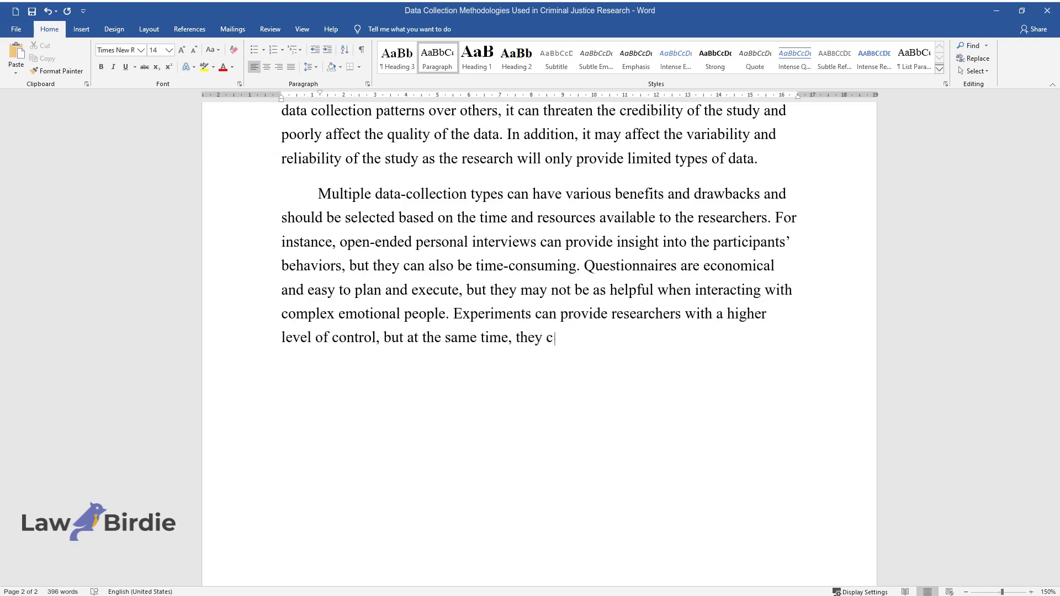
type(" to artificial results, as ")
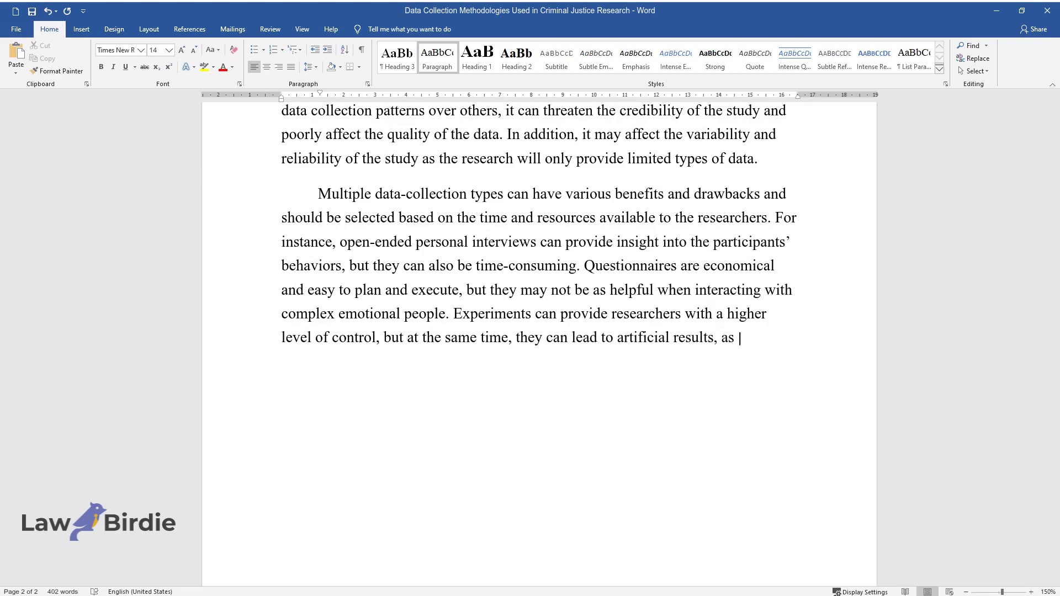
type("researchers may over-manipulate the")
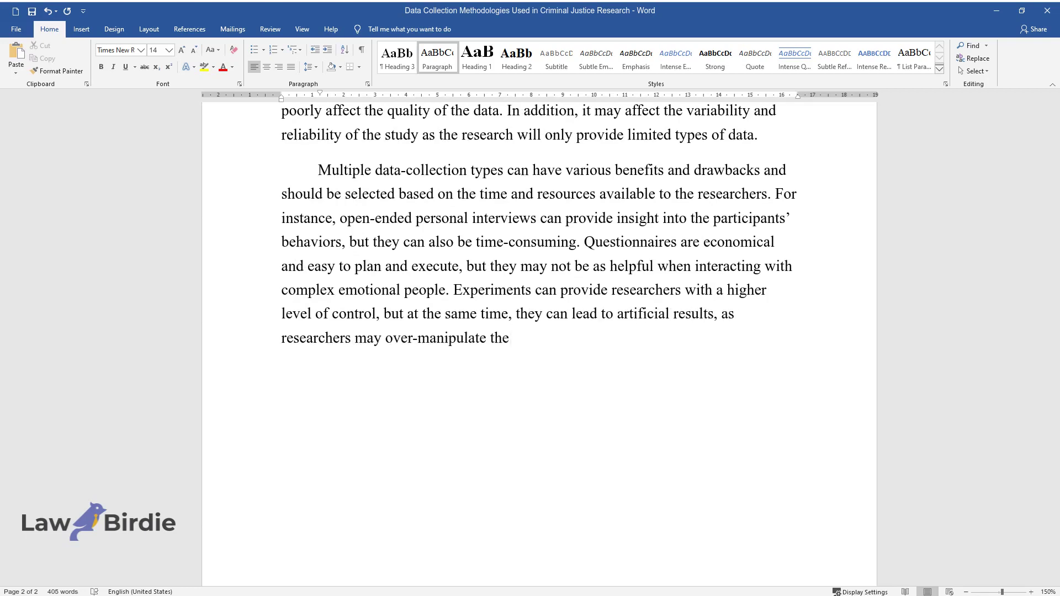
type("ir variables. Finally, focus group")
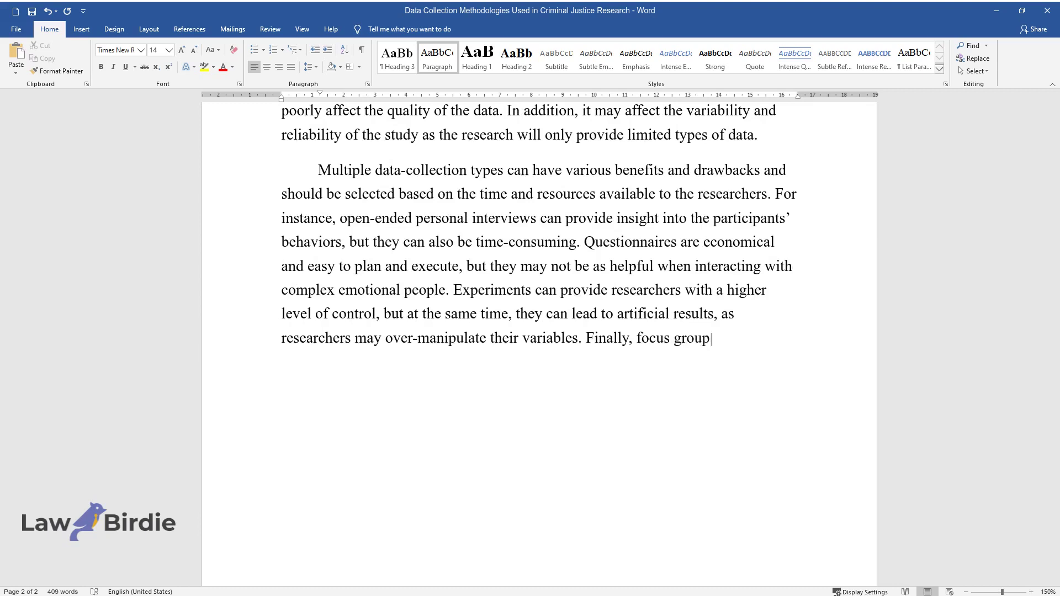
type("s as a data collection method allow")
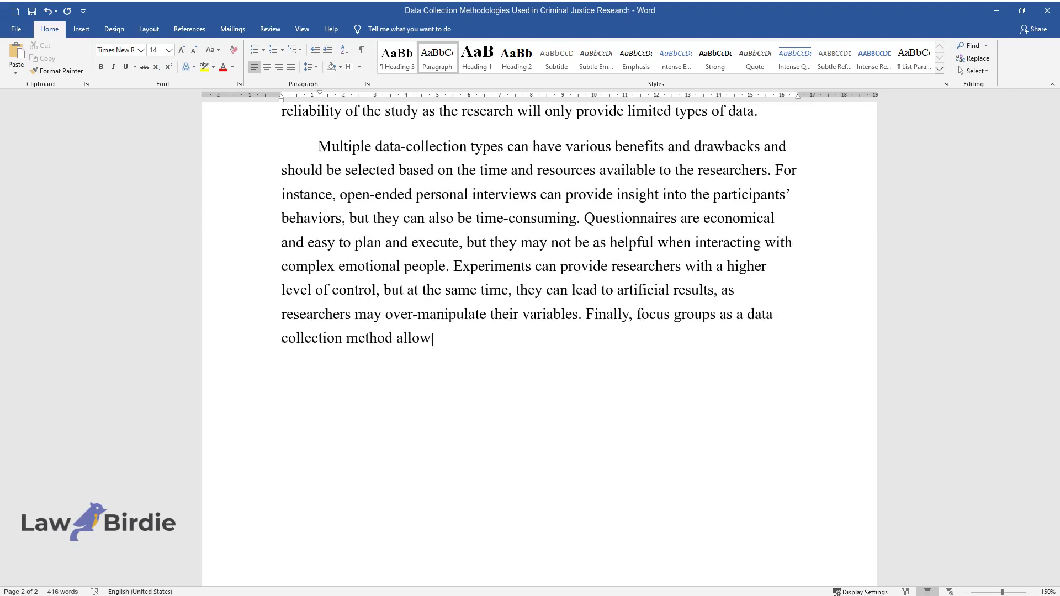
type(" testing various preconceived noti")
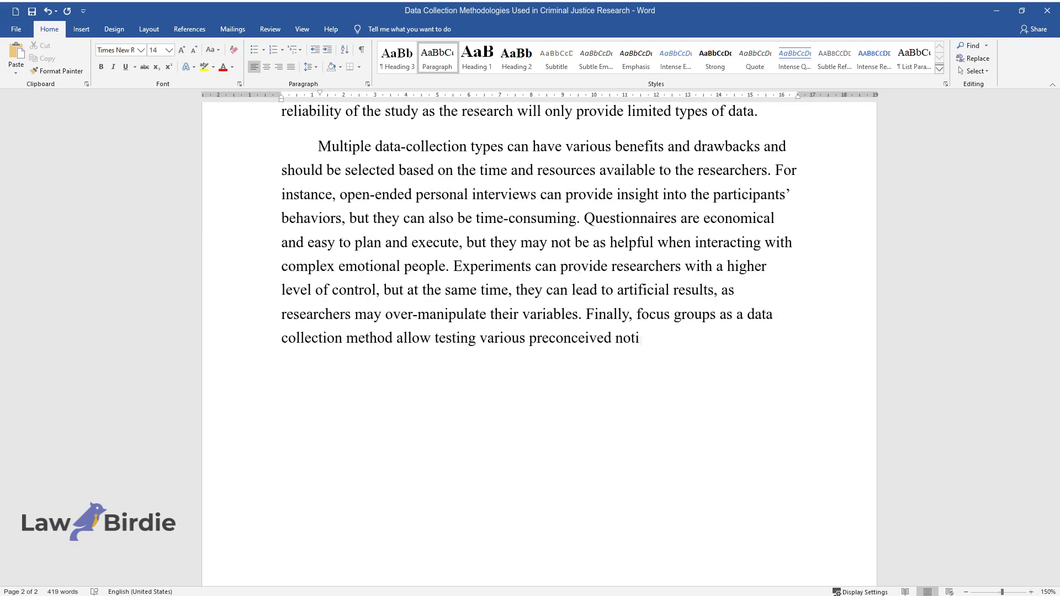
type("ons and ideas, but it can also be expensive to implement in ")
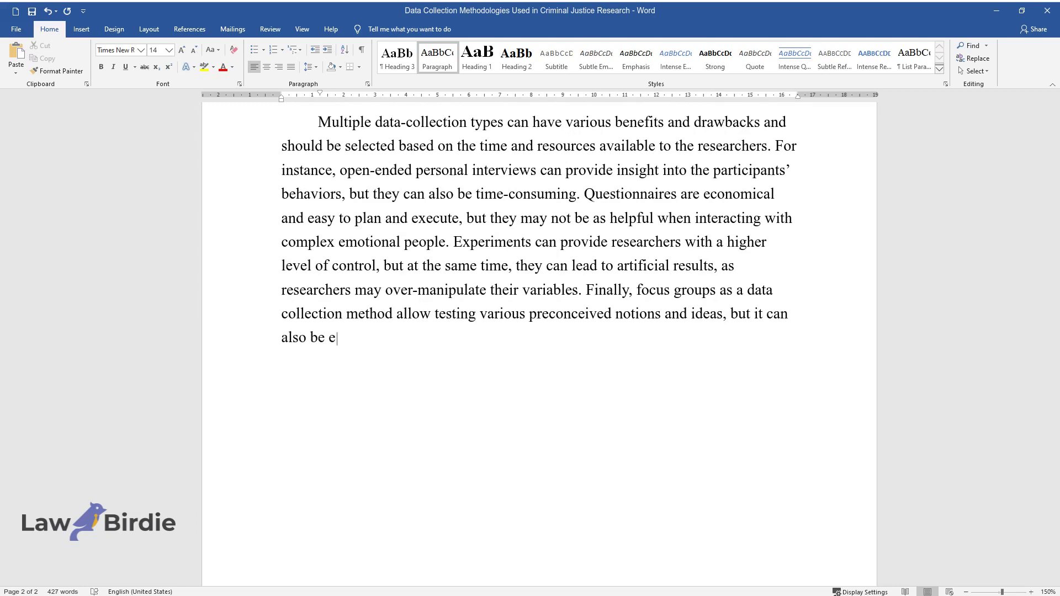
type("certain situations.")
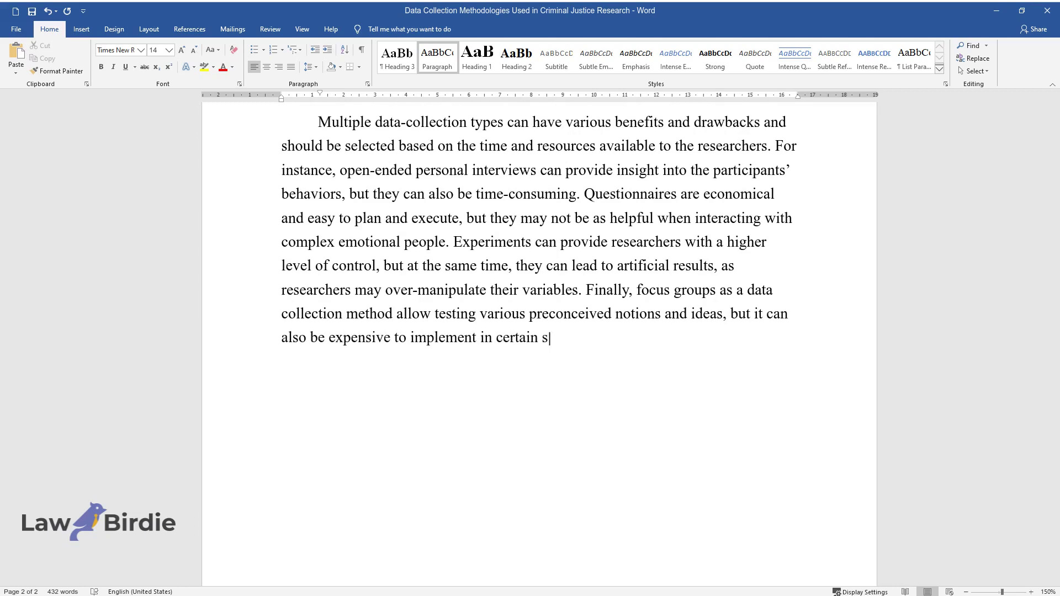
Step: Begin a new paragraph on how varied data sources raise the study's credibility, validity and reliability
key("Return")
type("Collect")
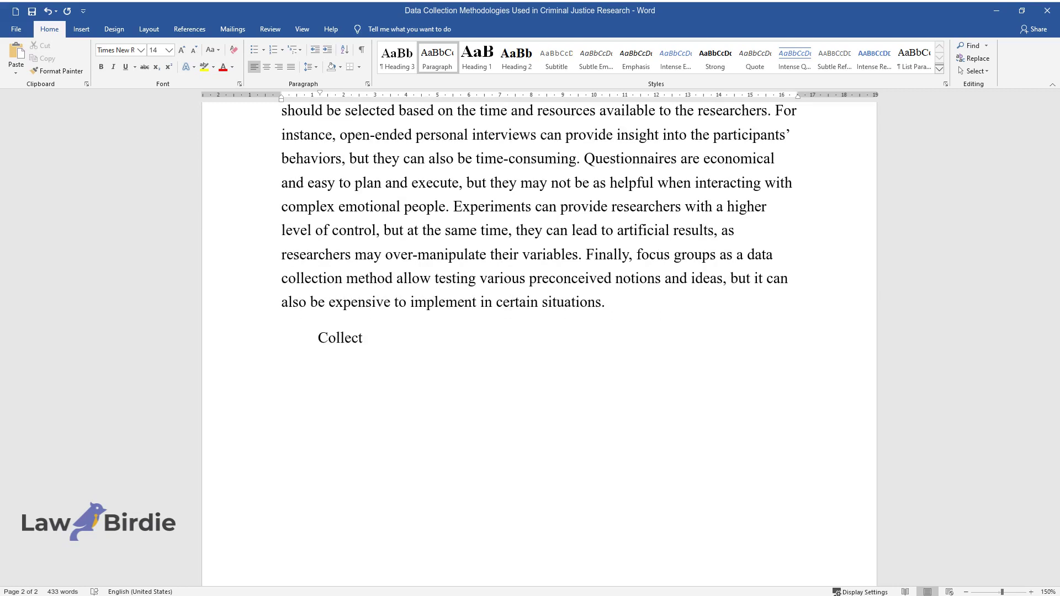
type("ing varied types of information is")
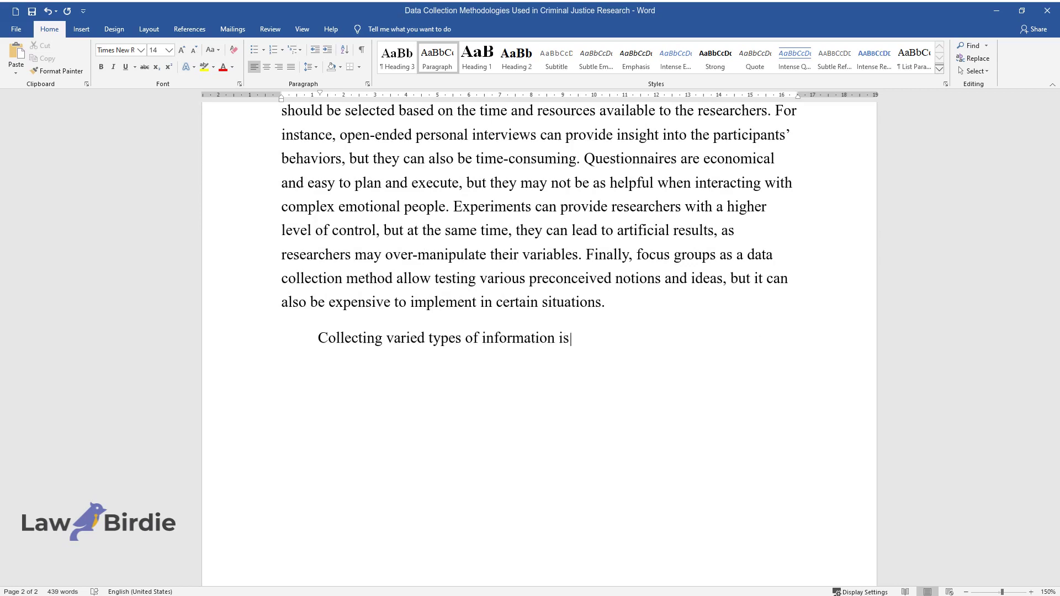
type(" closely linked to the credibility ")
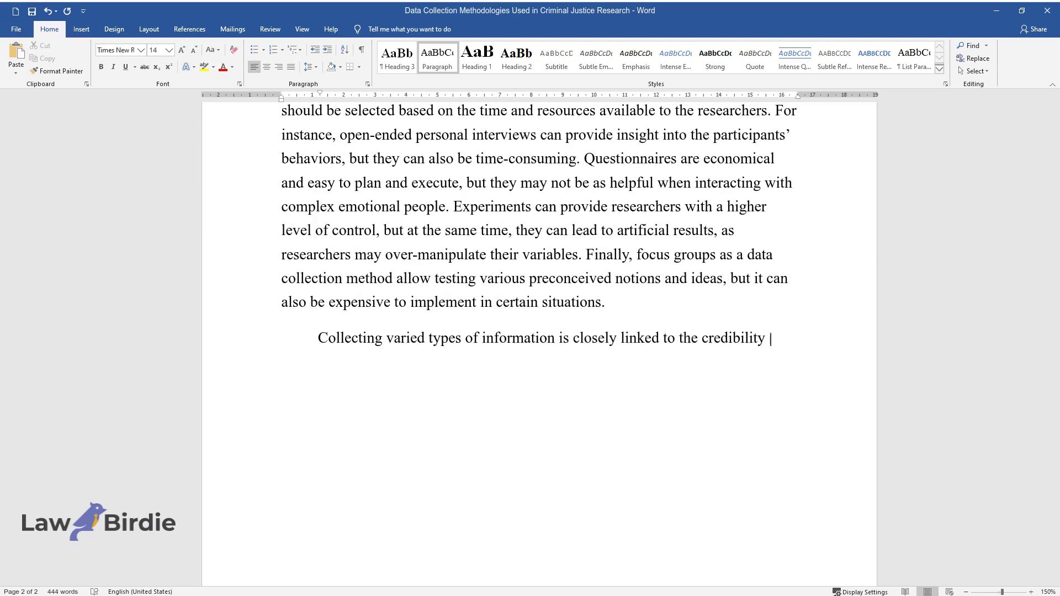
type("and validity of the study. This co")
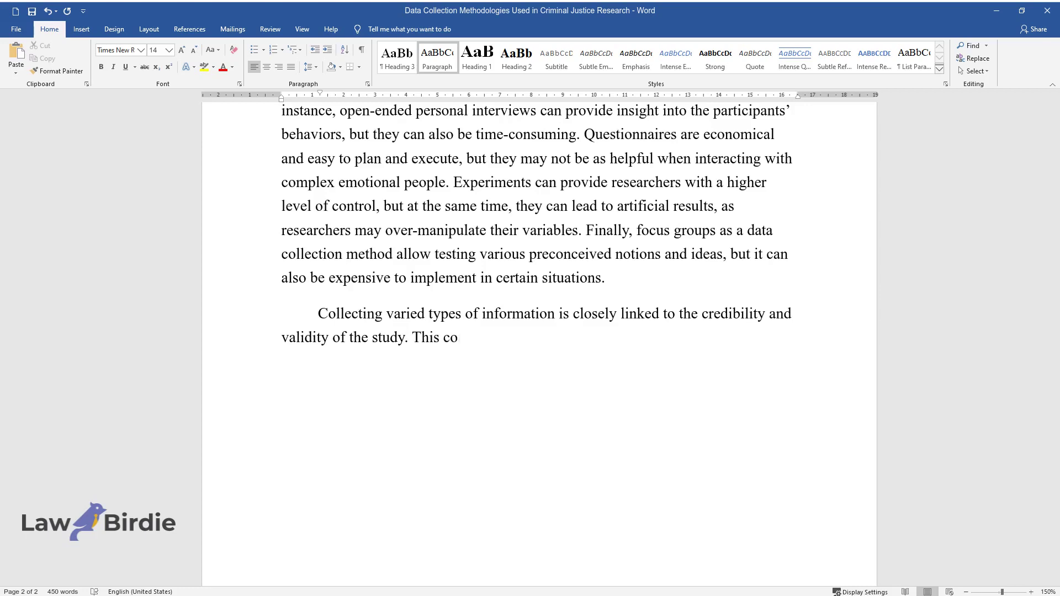
type("nnection is defined by the fact tha")
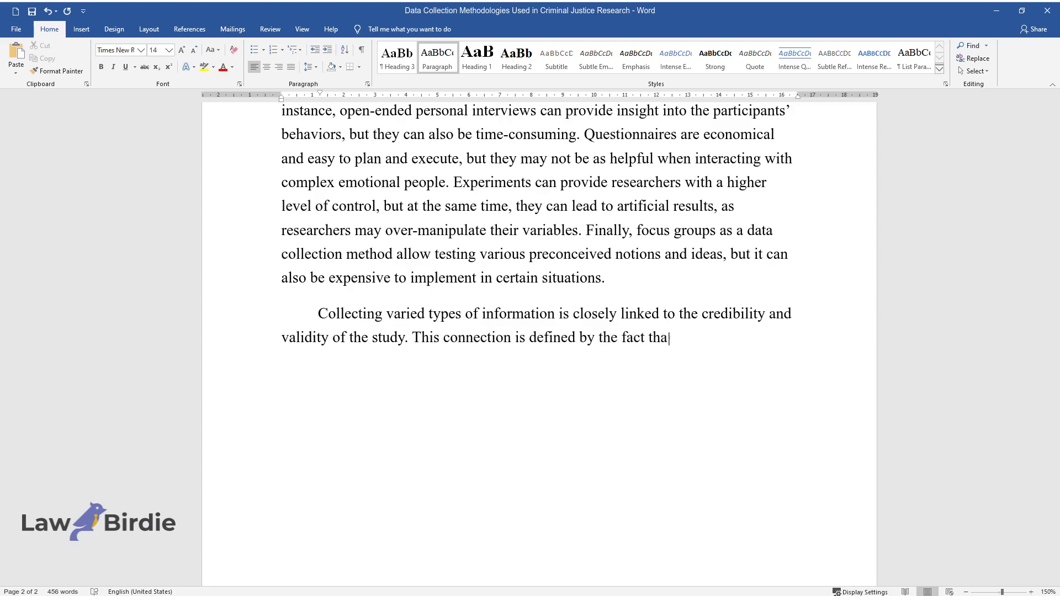
type("t different data sources and patte")
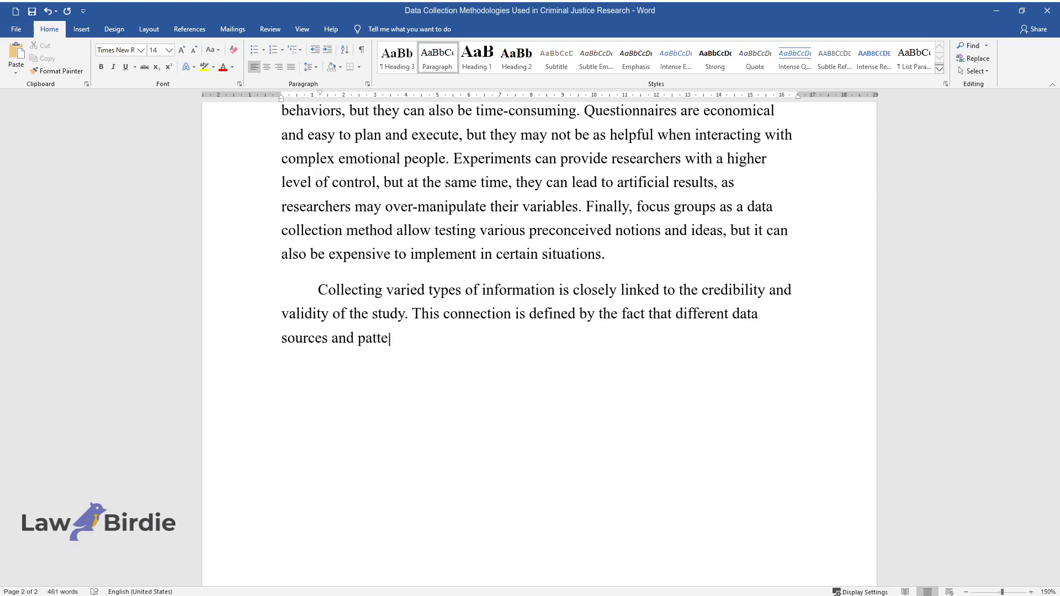
type("rns can increase the reliability of")
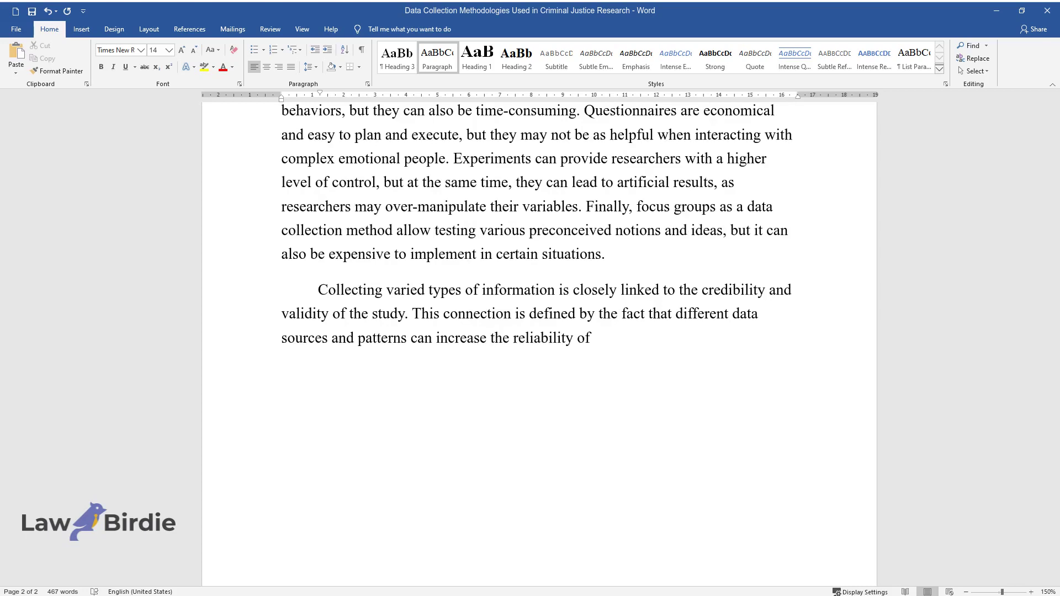
type(" the data and the results. Using d")
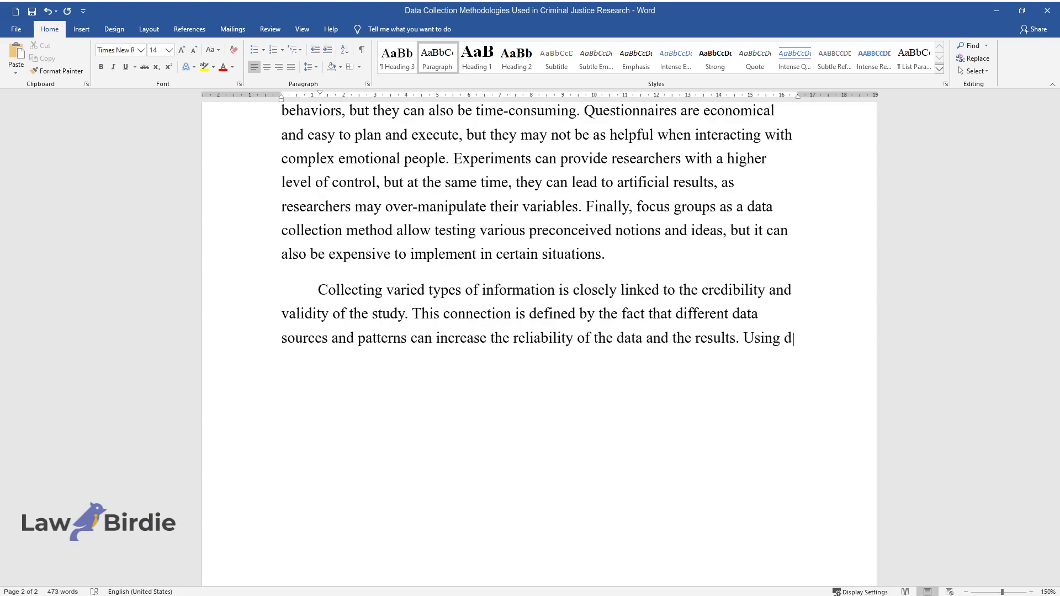
type("ifferent data collection methods in")
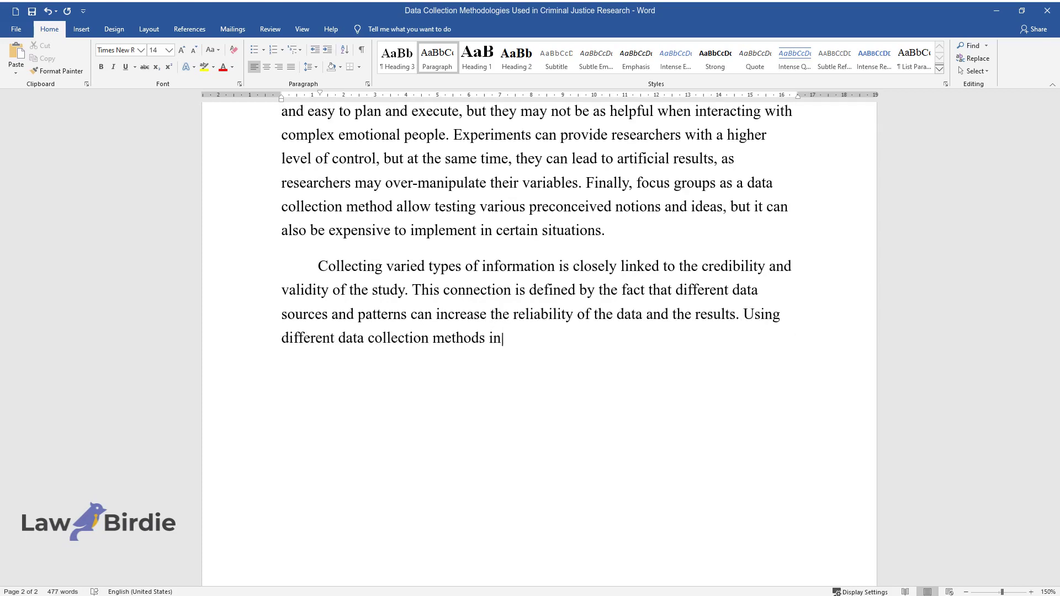
type("creases the variability of the sou")
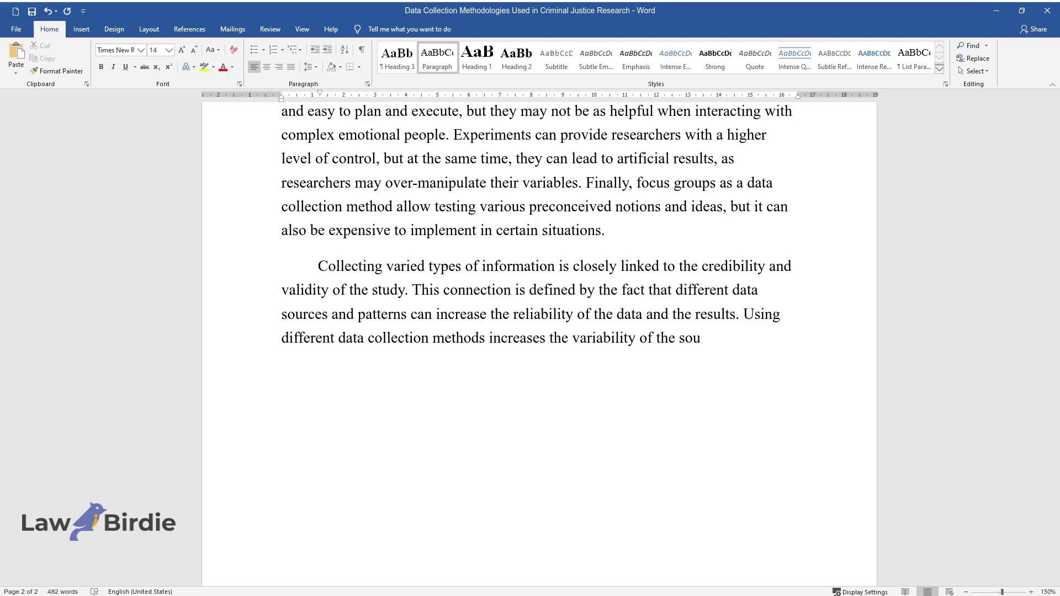
type("rces and therefore reduces threats ")
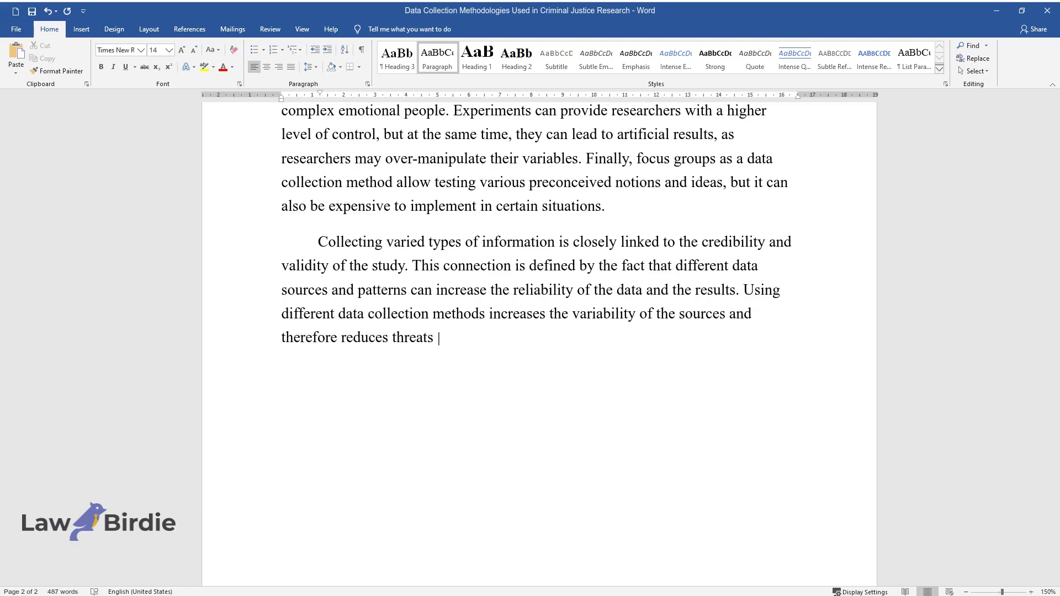
type("to credibility. Interviews, observ")
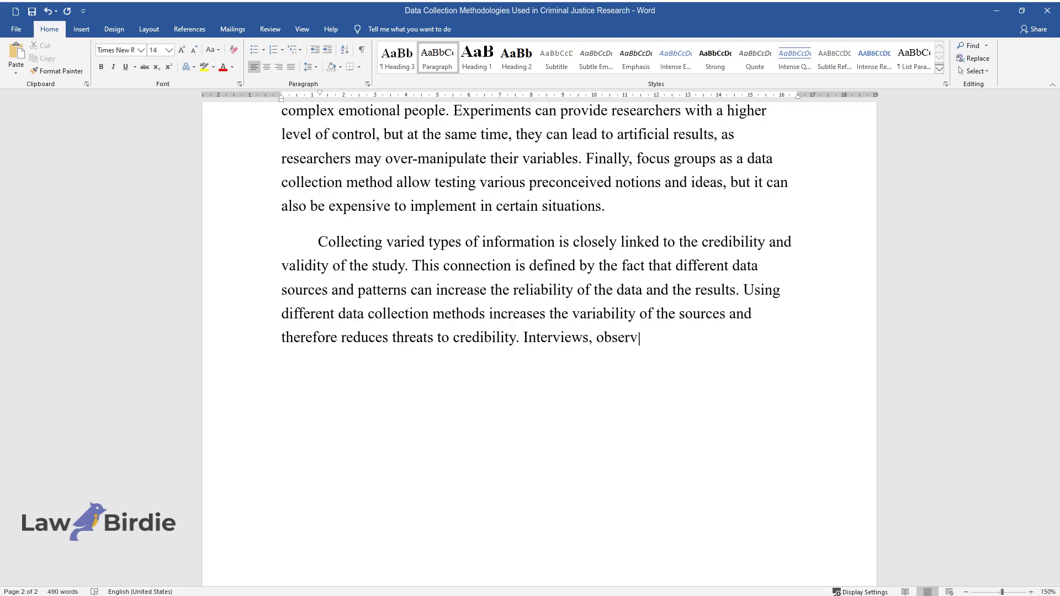
type("ations, questionnaires, and surveys are the types of")
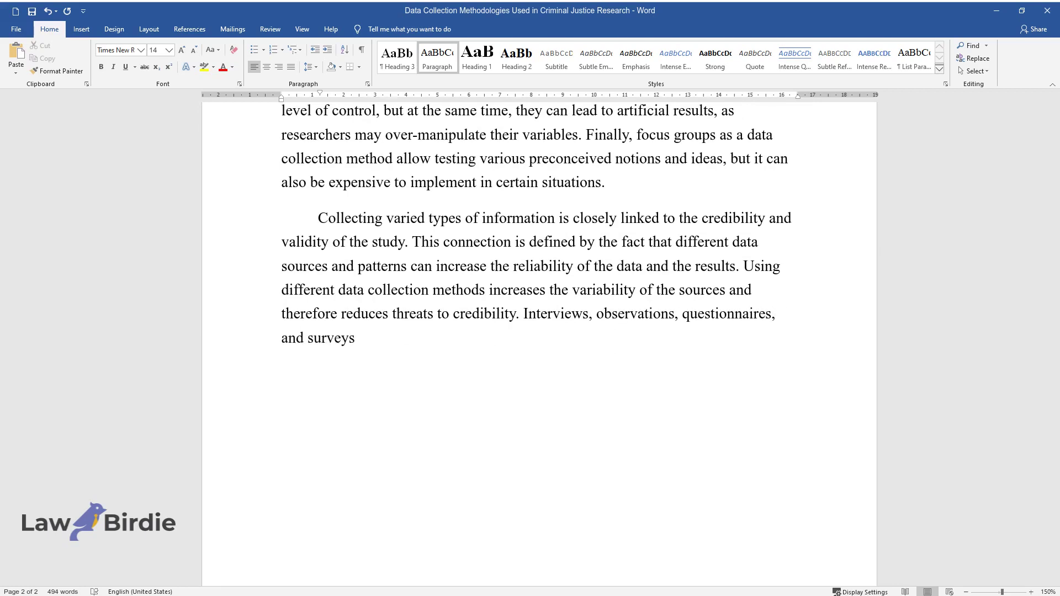
type(" data collection ")
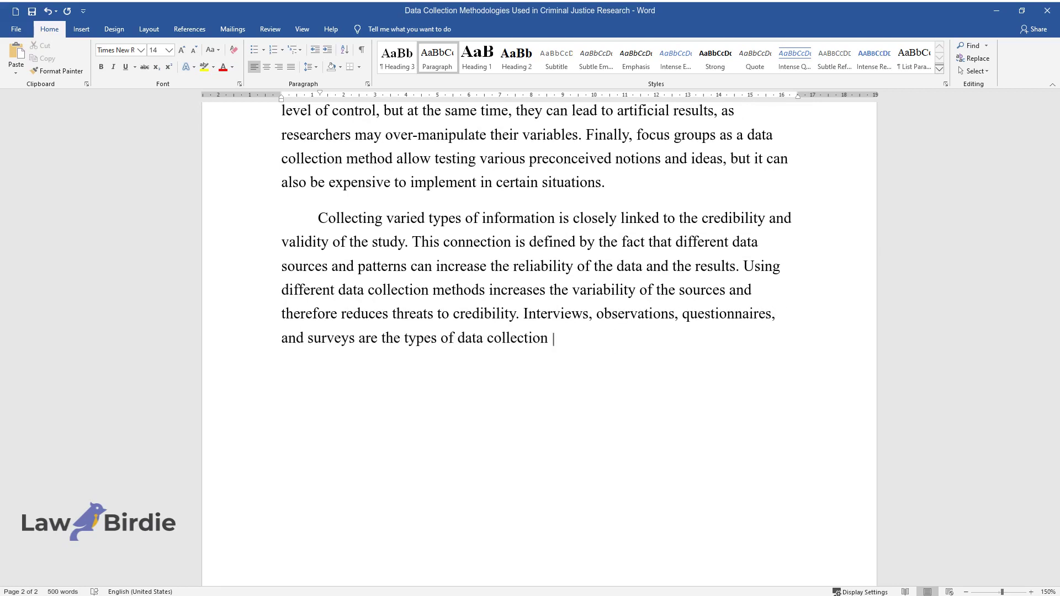
type("currently used in each of the socia")
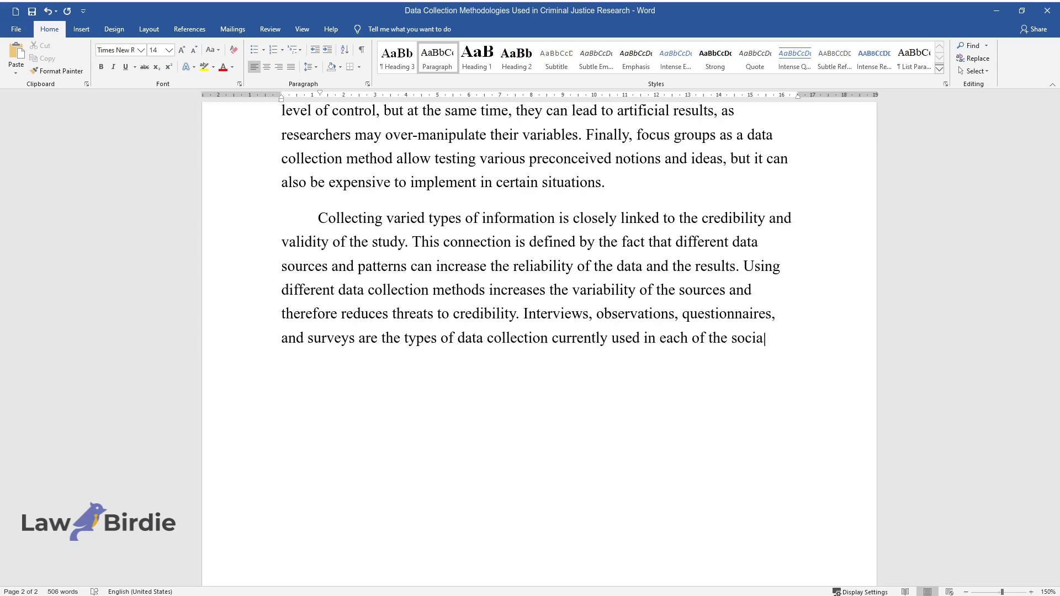
type("l sciences. Some social sciences t")
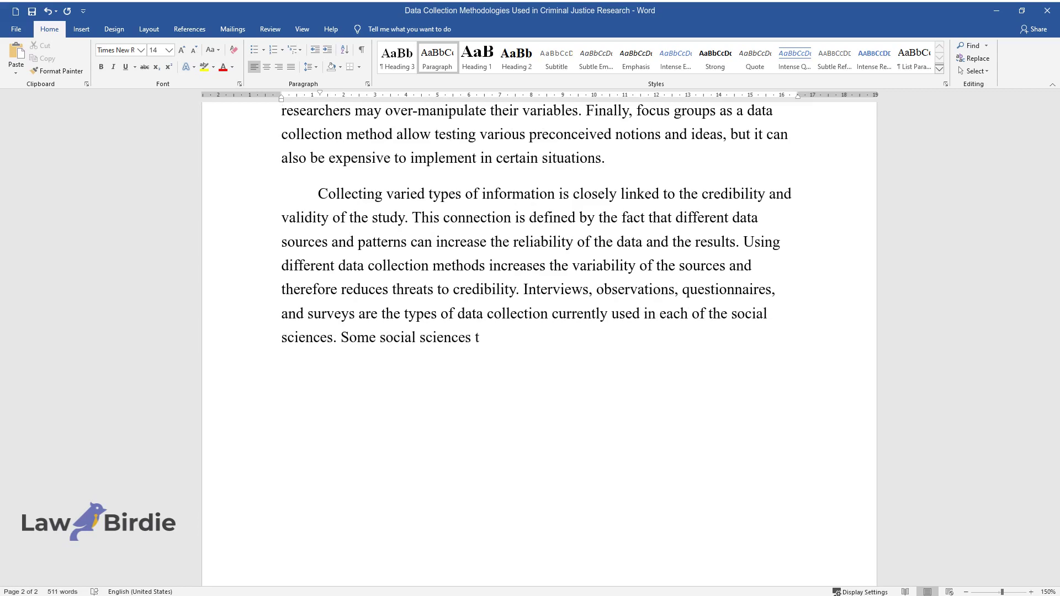
type("end to favor certain types of data")
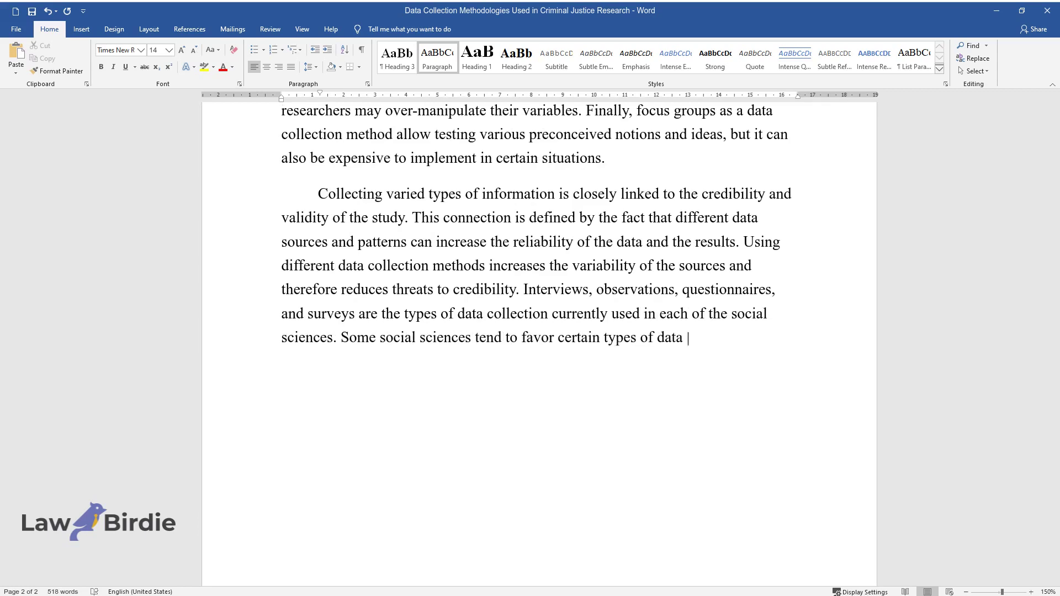
type(" collection over others due to the specific factors that are ")
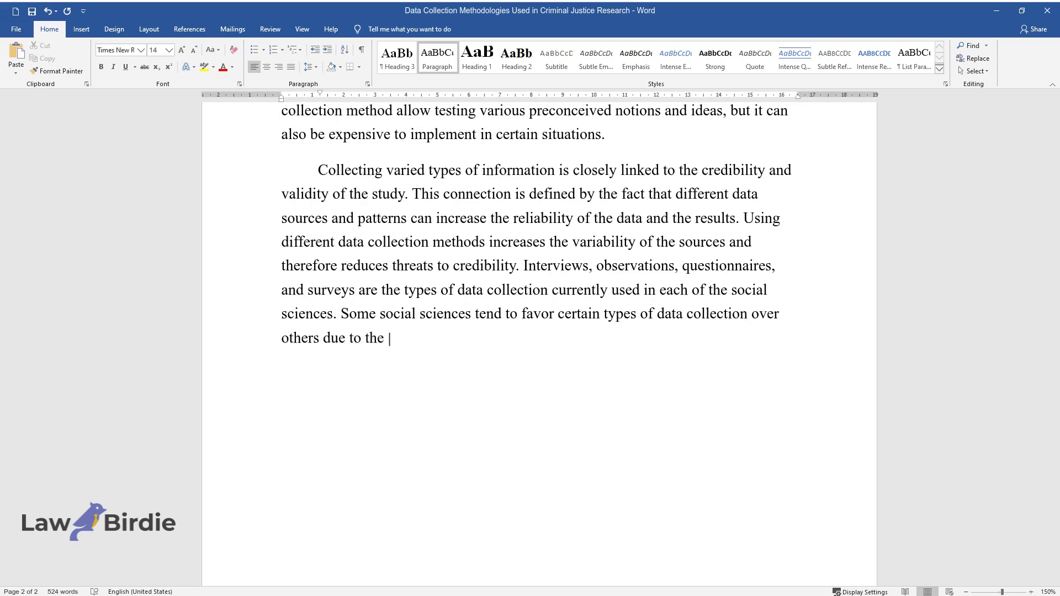
type("more ben")
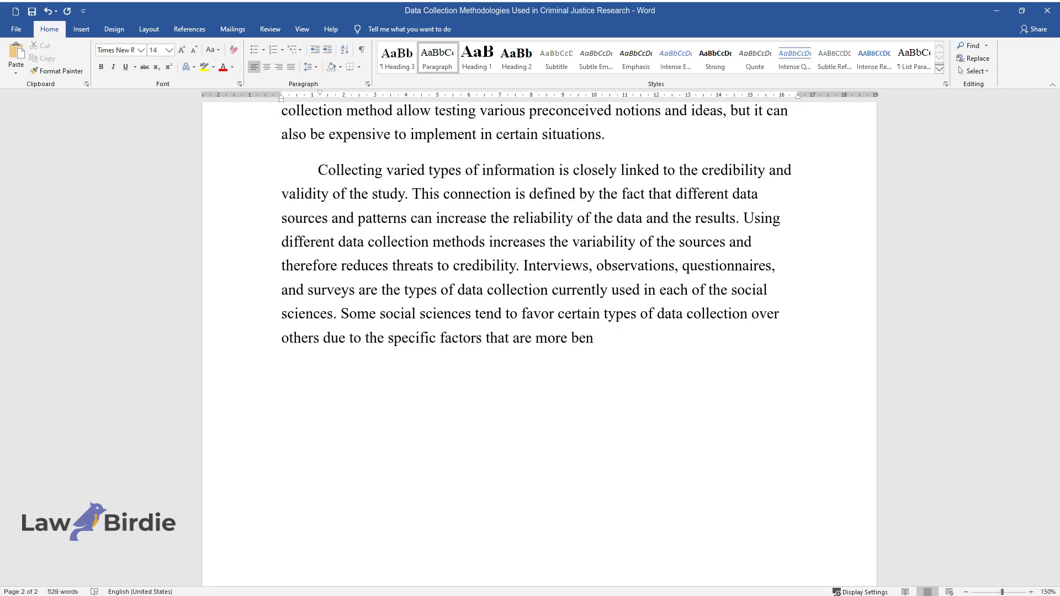
type("eficial for the particular studies.")
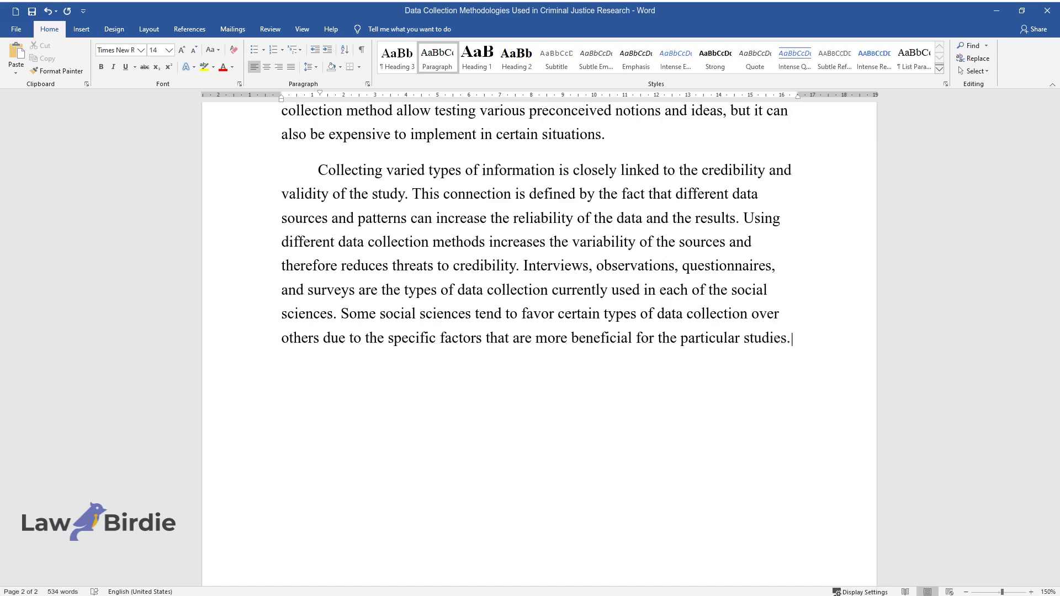
type(" For example, sociologists and beh")
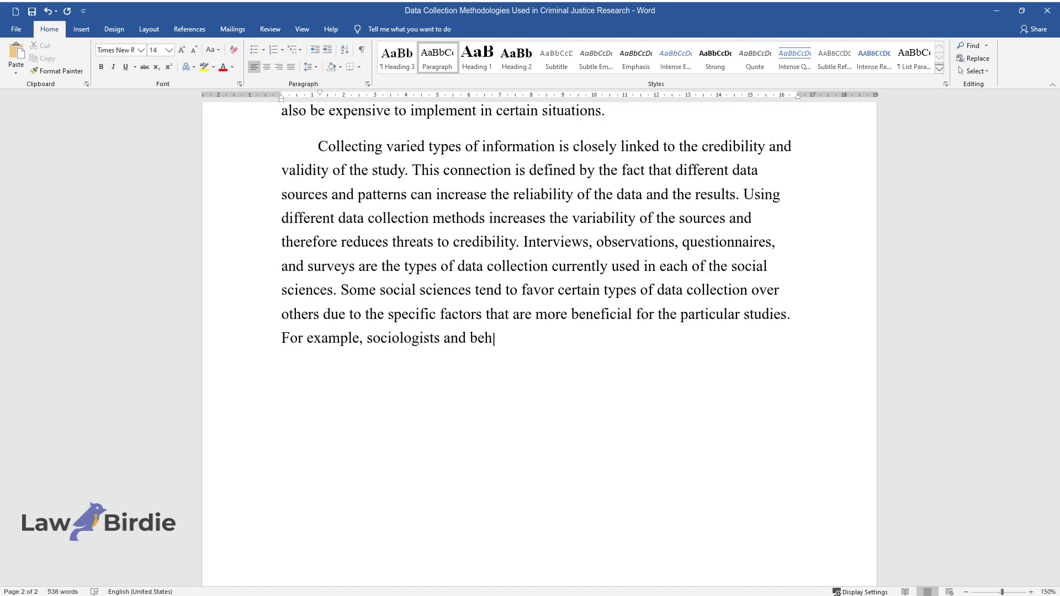
type("avioral scientists may use intervi")
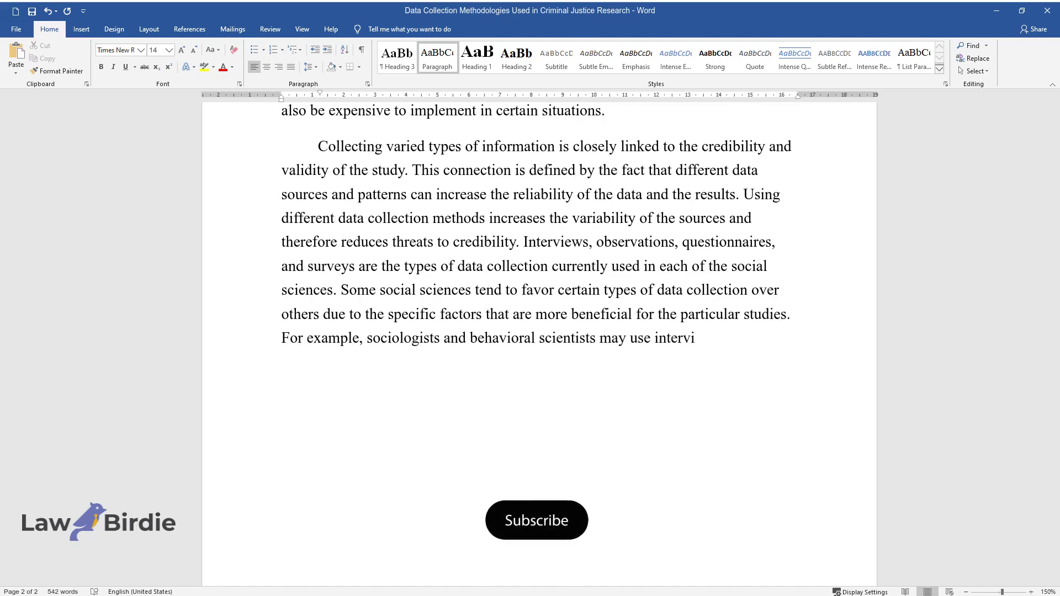
type("ews more often, because this patter")
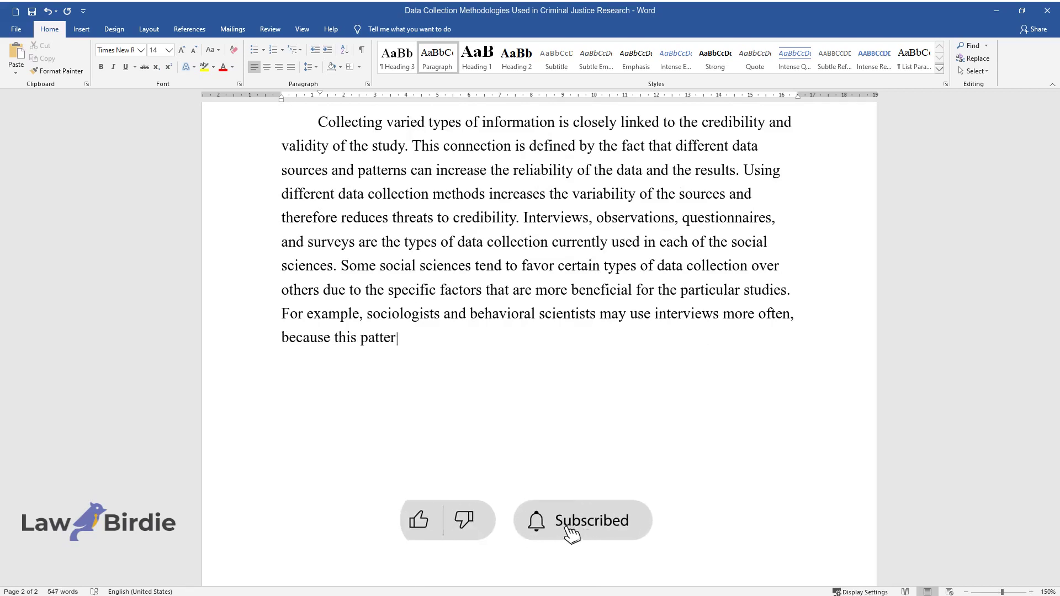
type("n allows collecting information fro")
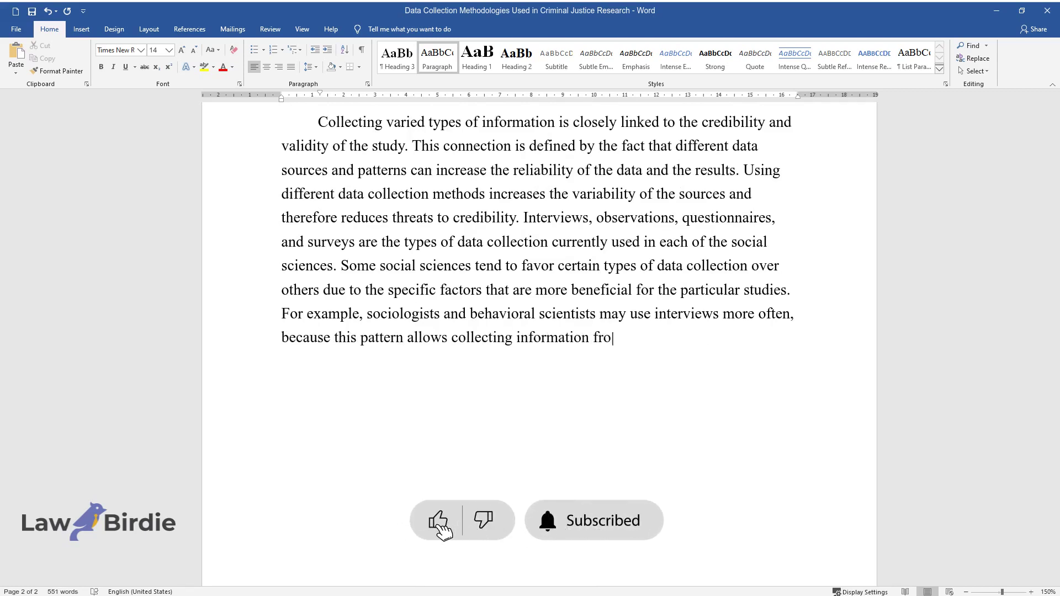
type("m a limited number of people on a large num")
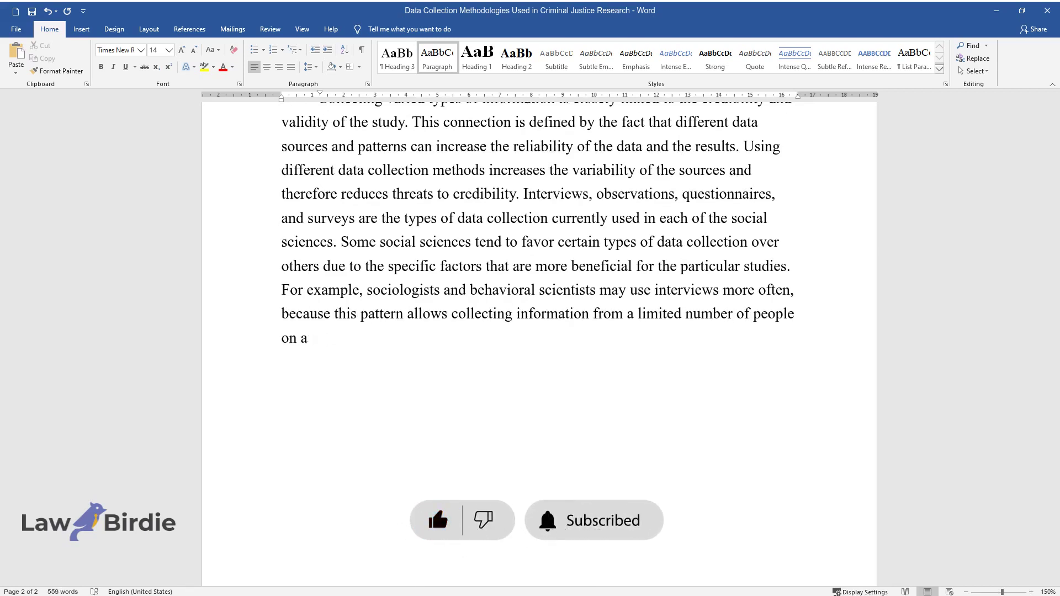